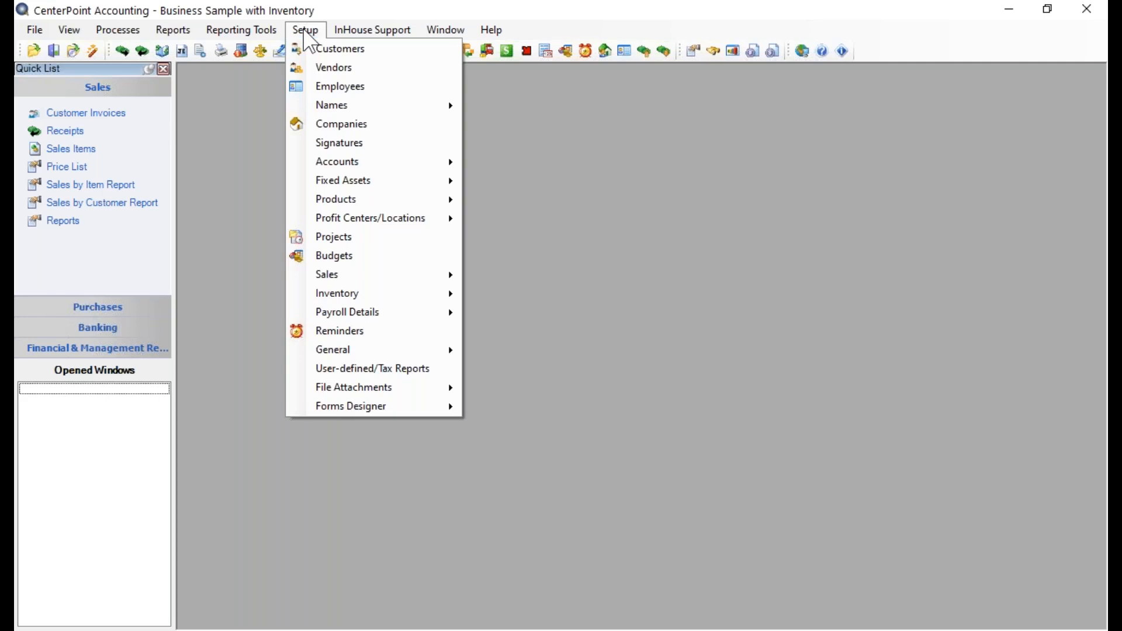
Open the inventory Items list and look through the existing service items and service items with labor cost
mouse_move(342, 299)
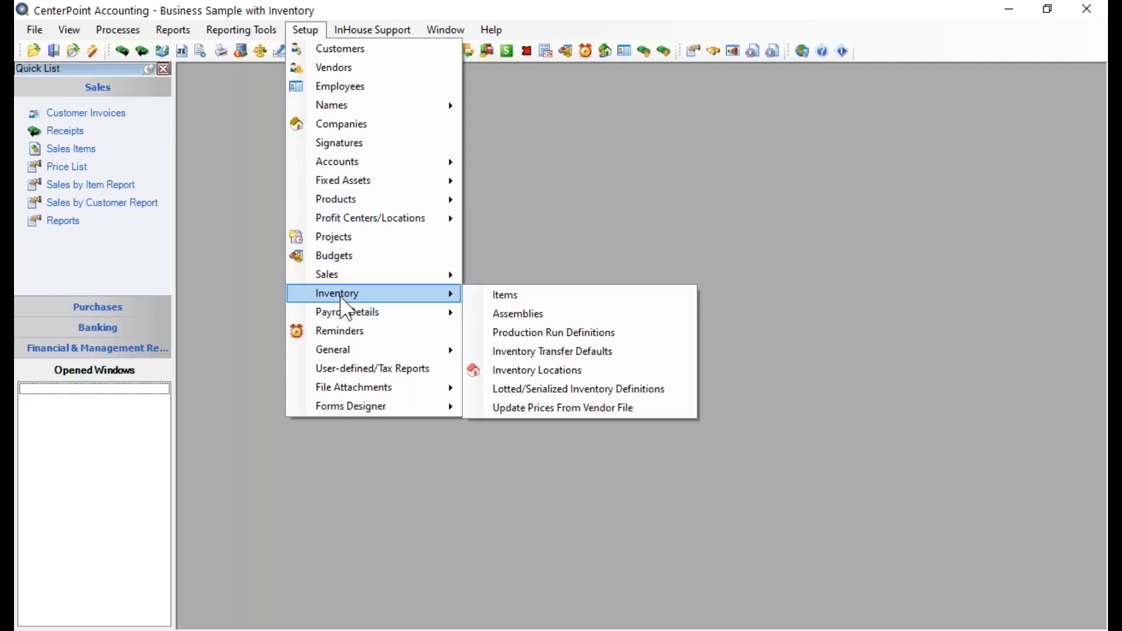
click(501, 295)
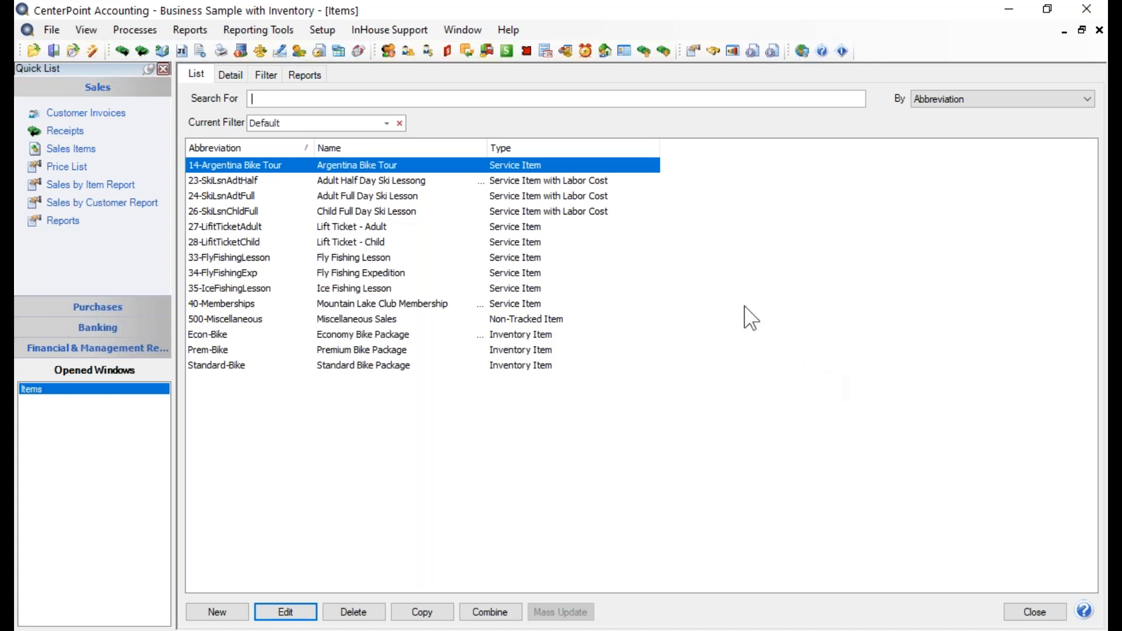
click(500, 225)
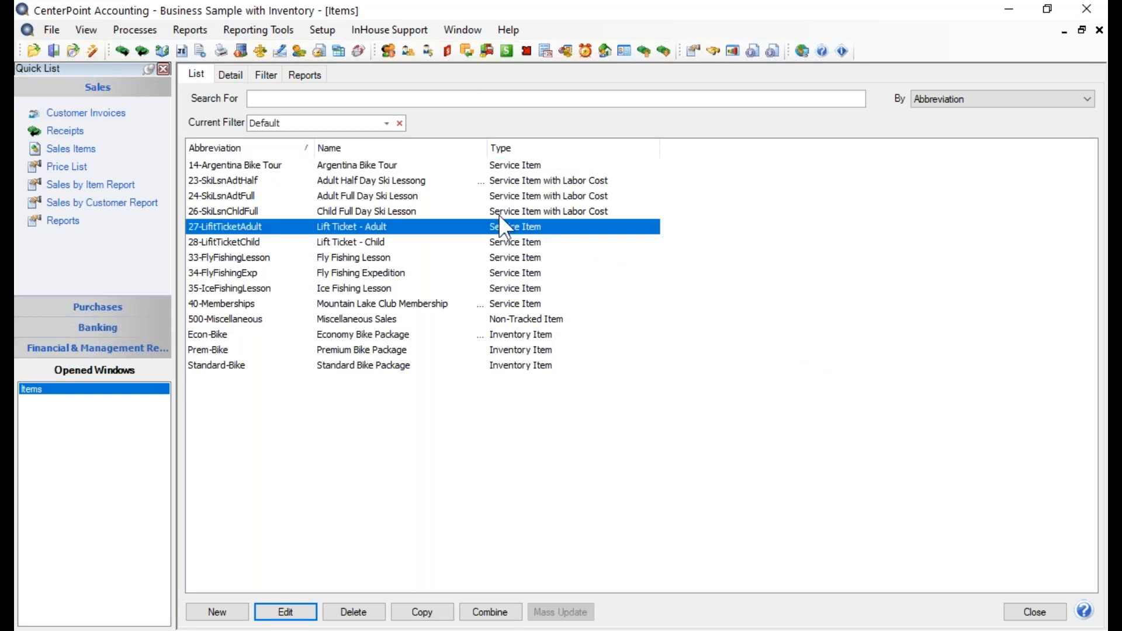
click(499, 216)
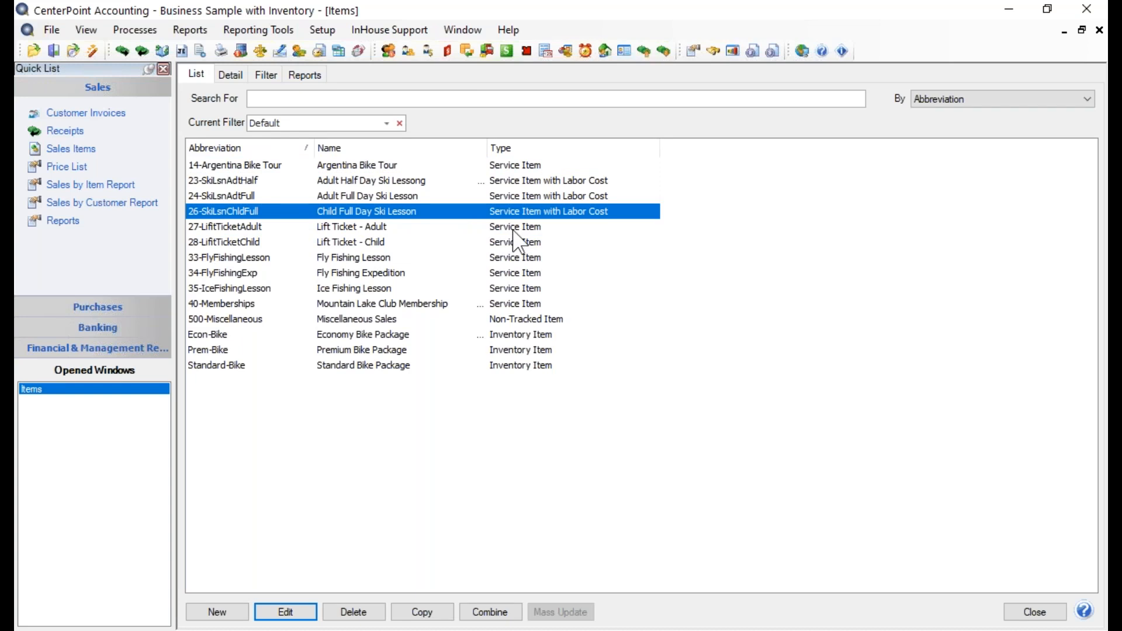
click(511, 227)
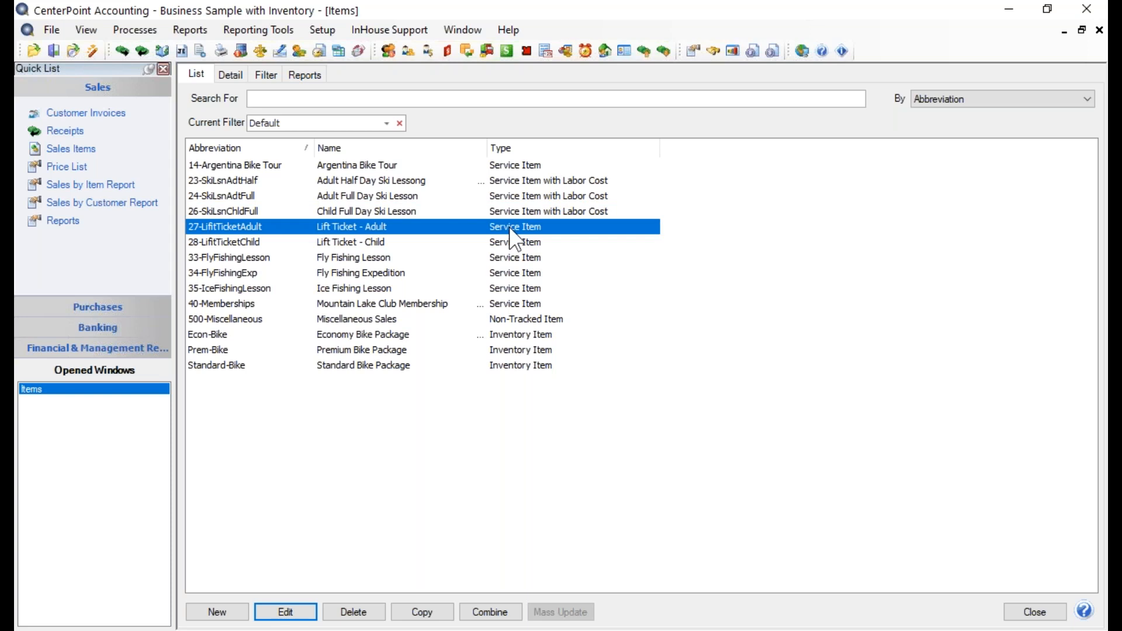
click(513, 180)
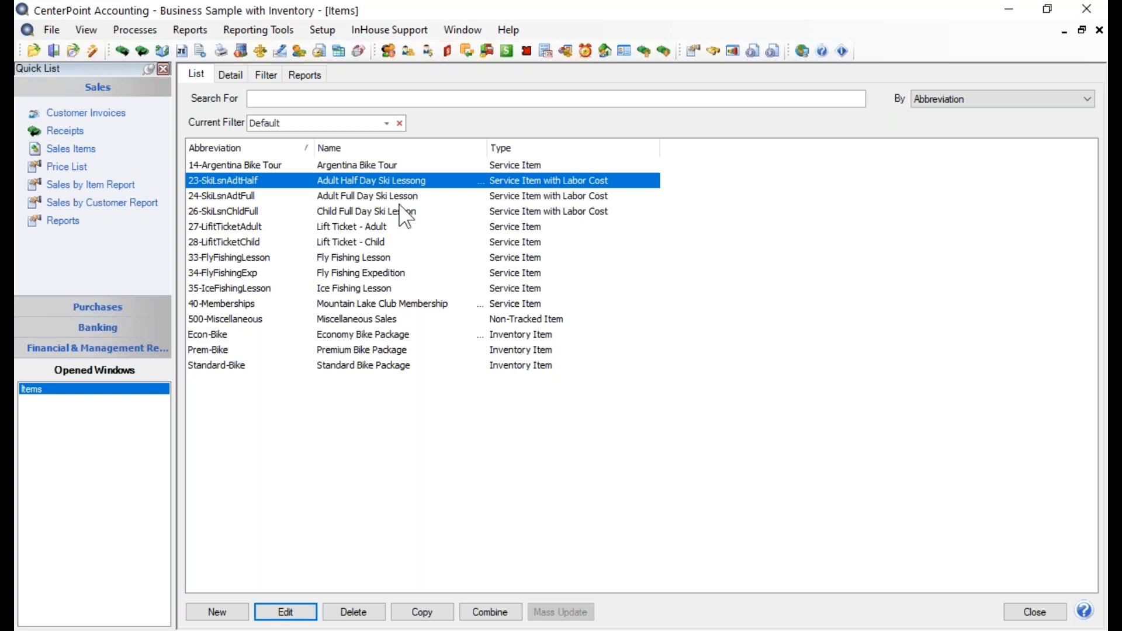
Create a new item with the abbreviation 25 - SkiLsnChldHalf and the name Child Half Day Ski Lesson
click(221, 612)
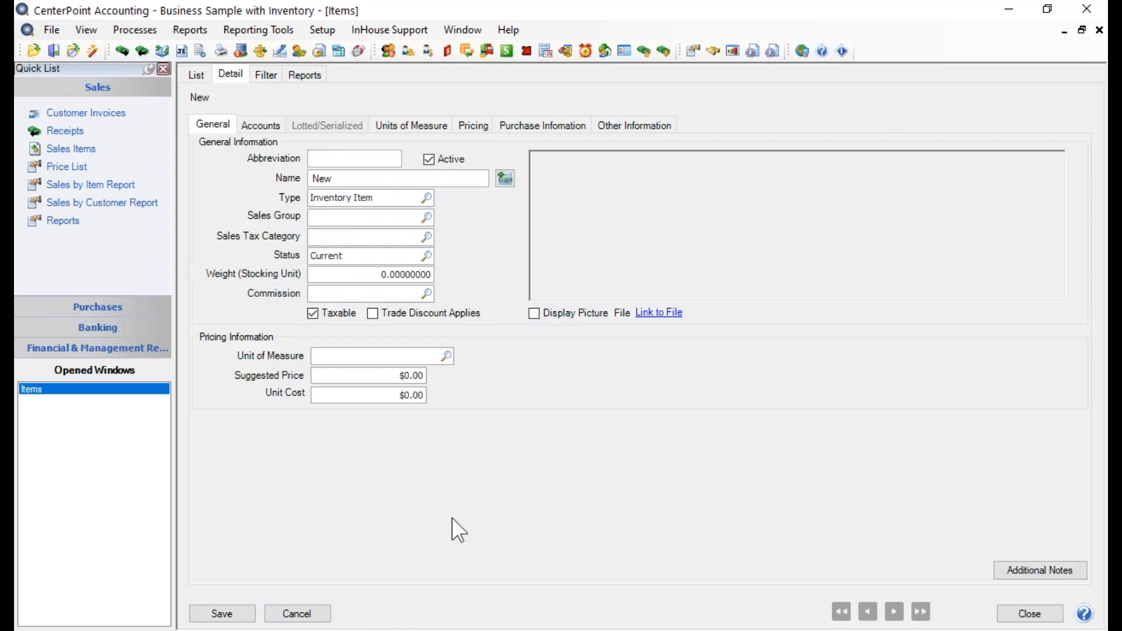
text(25 - SkiLsnChldHalf)
key(Tab)
key(Tab)
text(Child Half Day S)
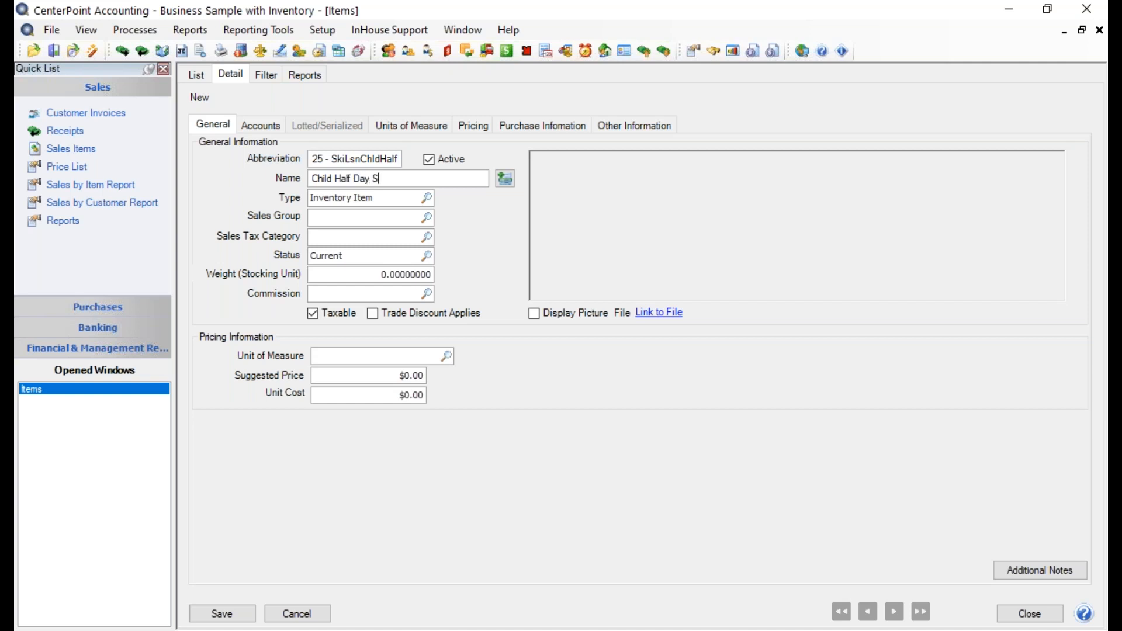
text(ki Lesson)
Set the item's type to Service Item with Labor Cost and its sales group to Tours and Lessons
click(427, 196)
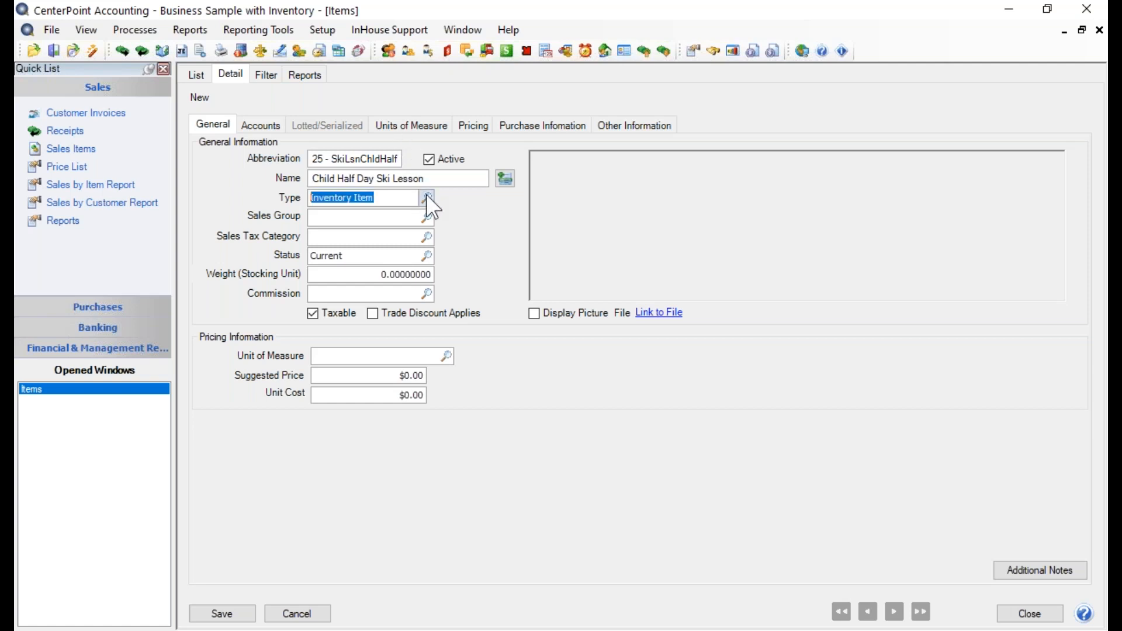
click(471, 334)
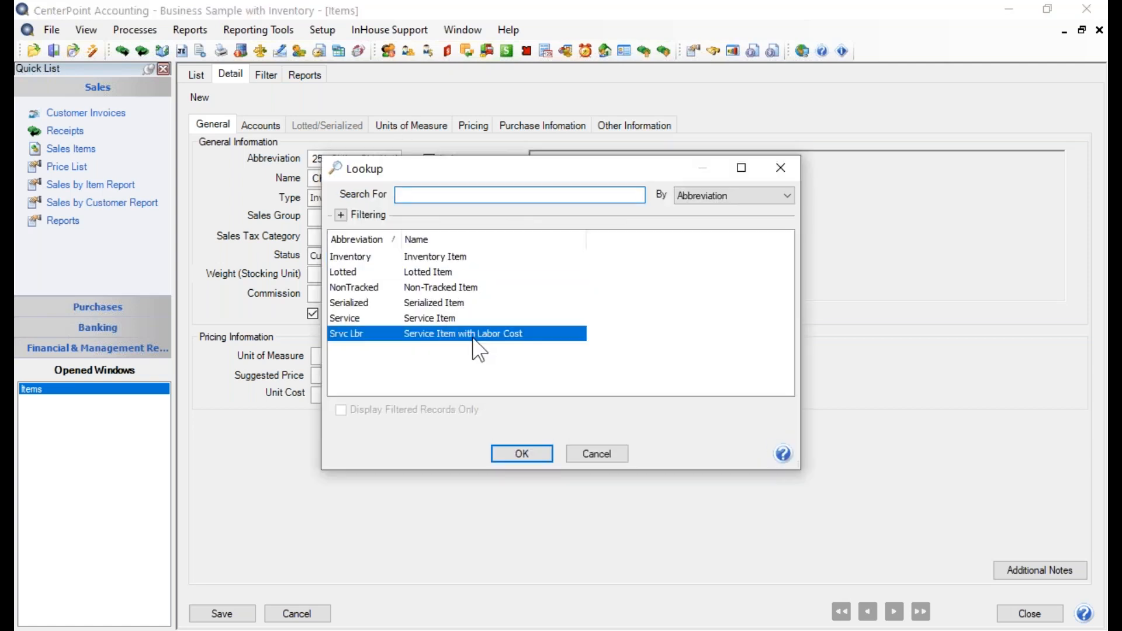
click(530, 450)
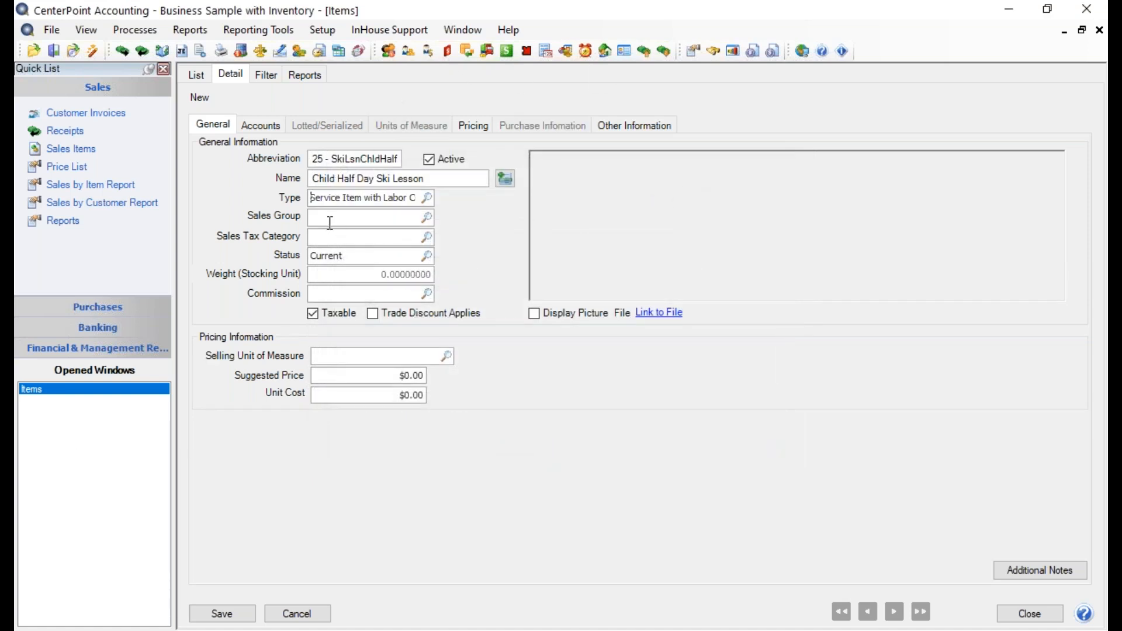
click(428, 219)
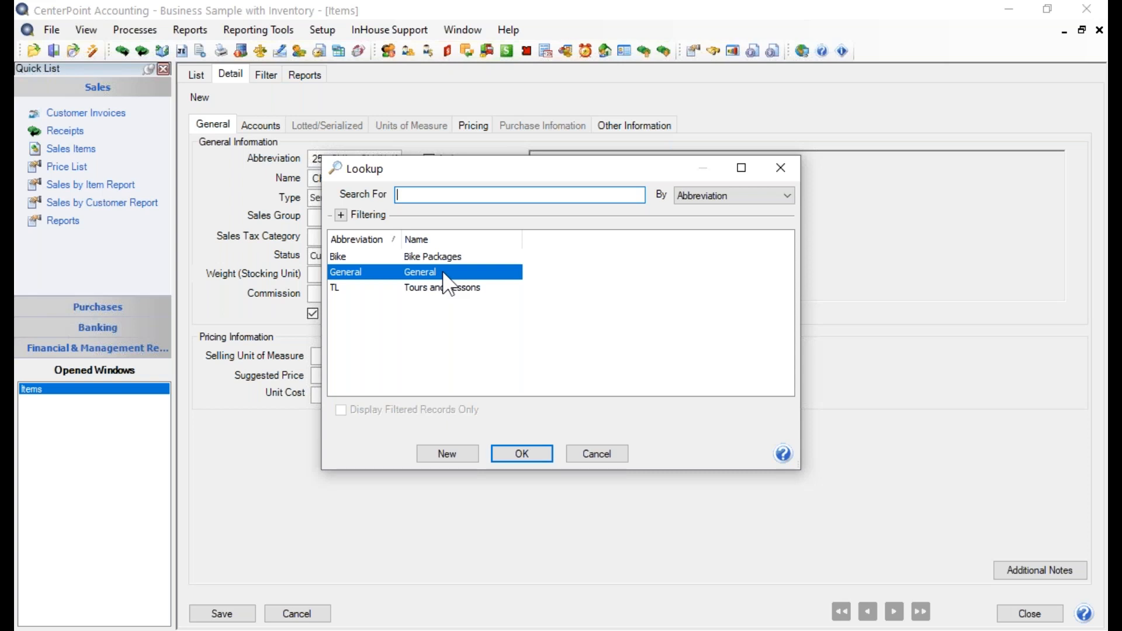
click(448, 289)
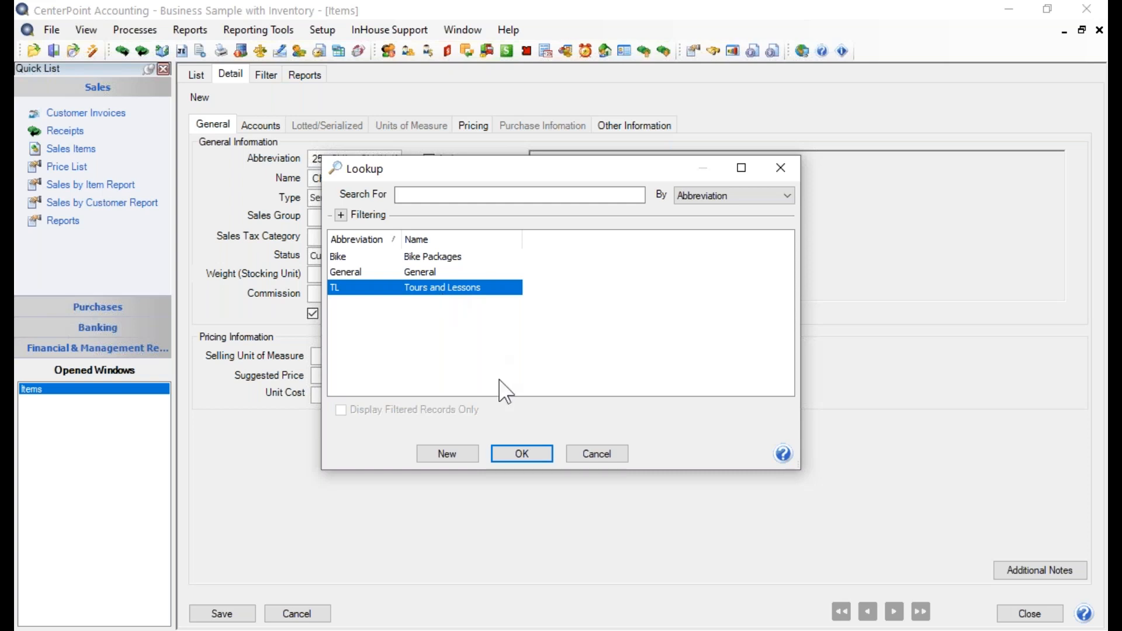
click(518, 448)
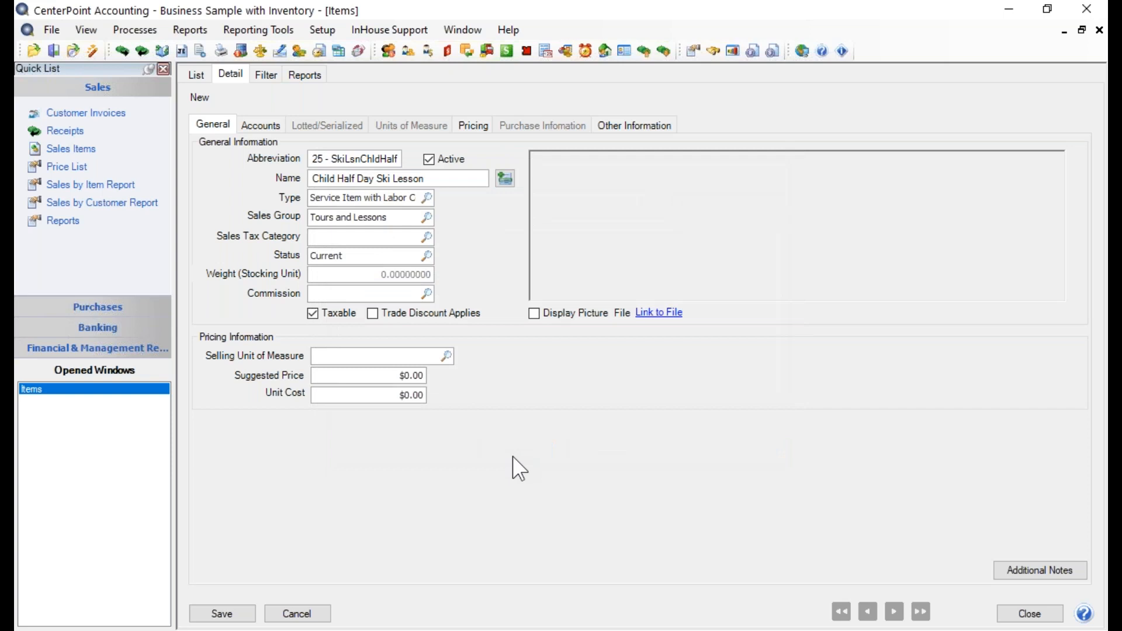
Review the account settings of the Tours and Lessons sales group and the accounts assigned to the new item
right_click(395, 222)
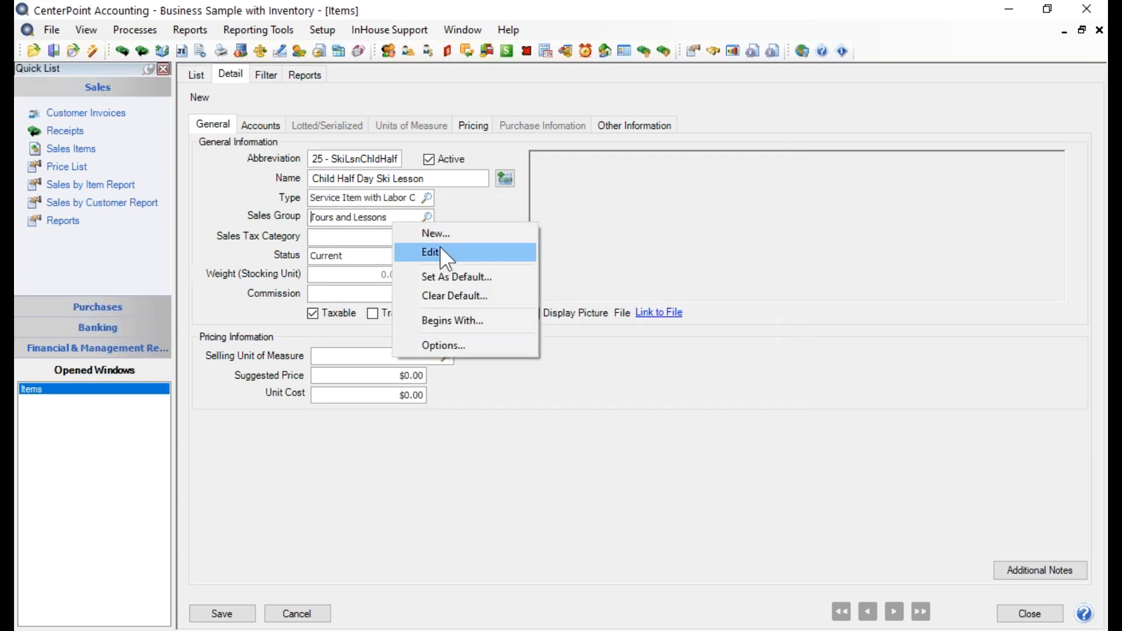
click(439, 247)
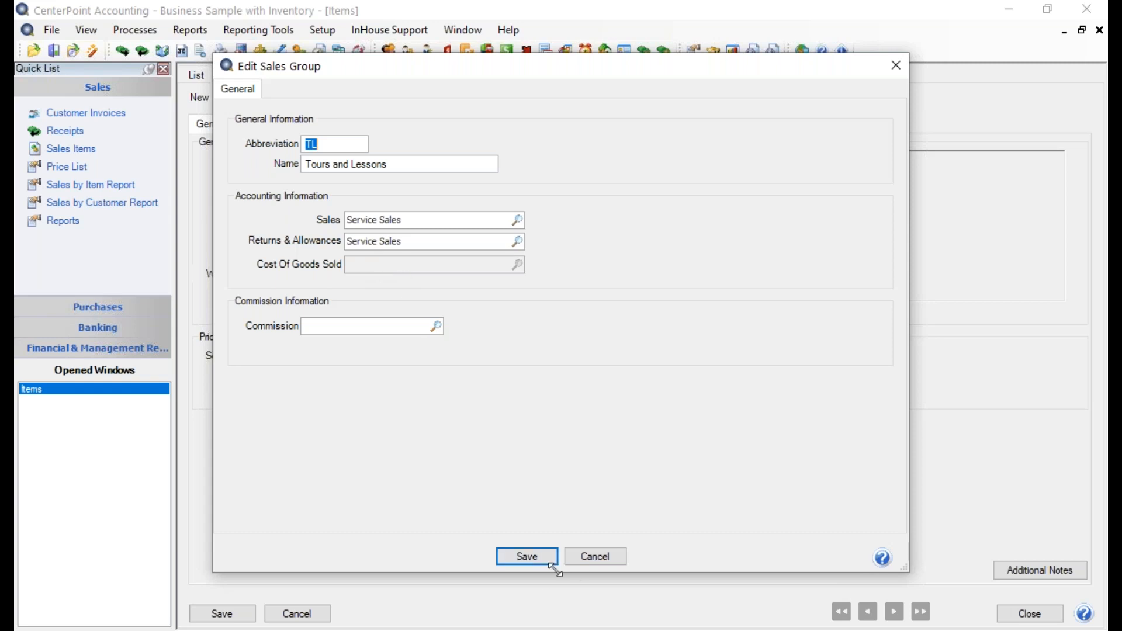
click(528, 556)
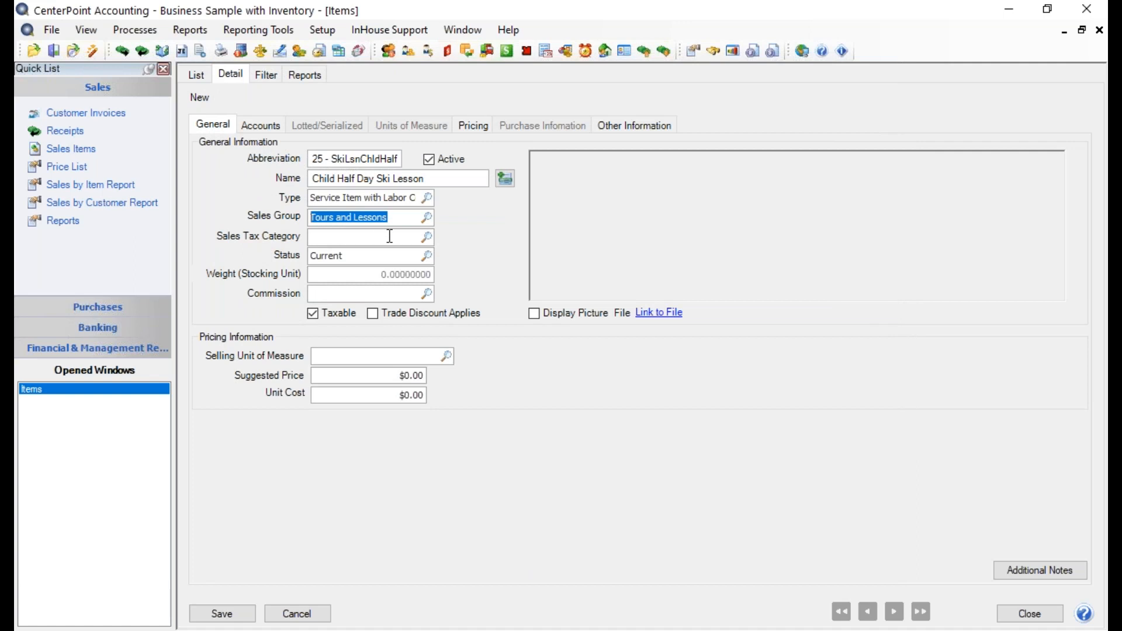
click(249, 125)
click(650, 381)
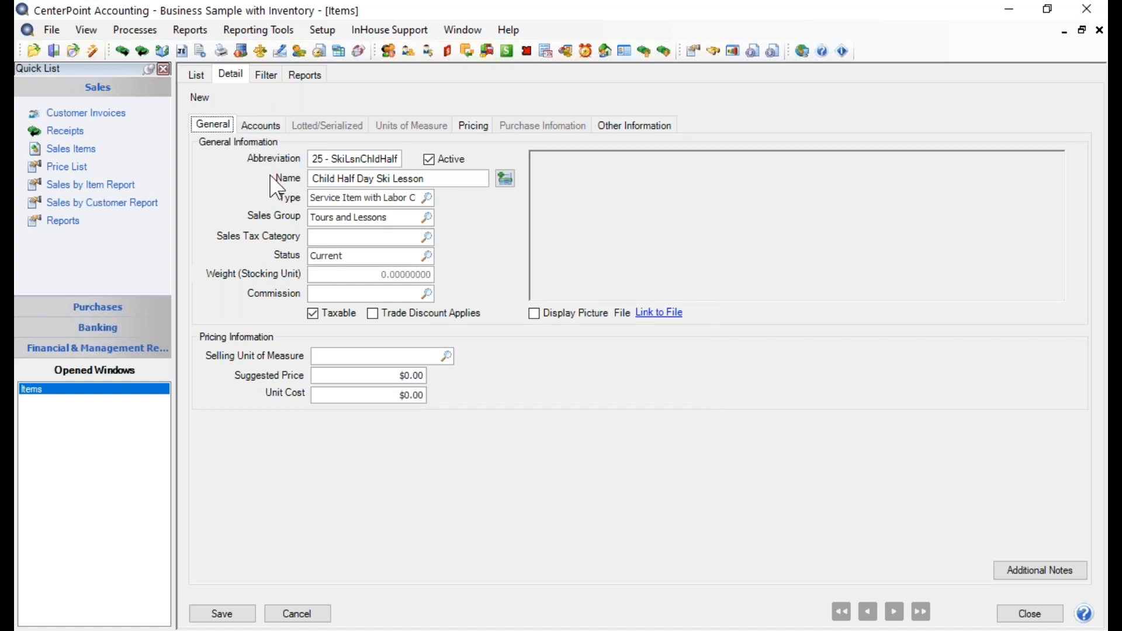
Set the item's sales tax category to Service
click(427, 240)
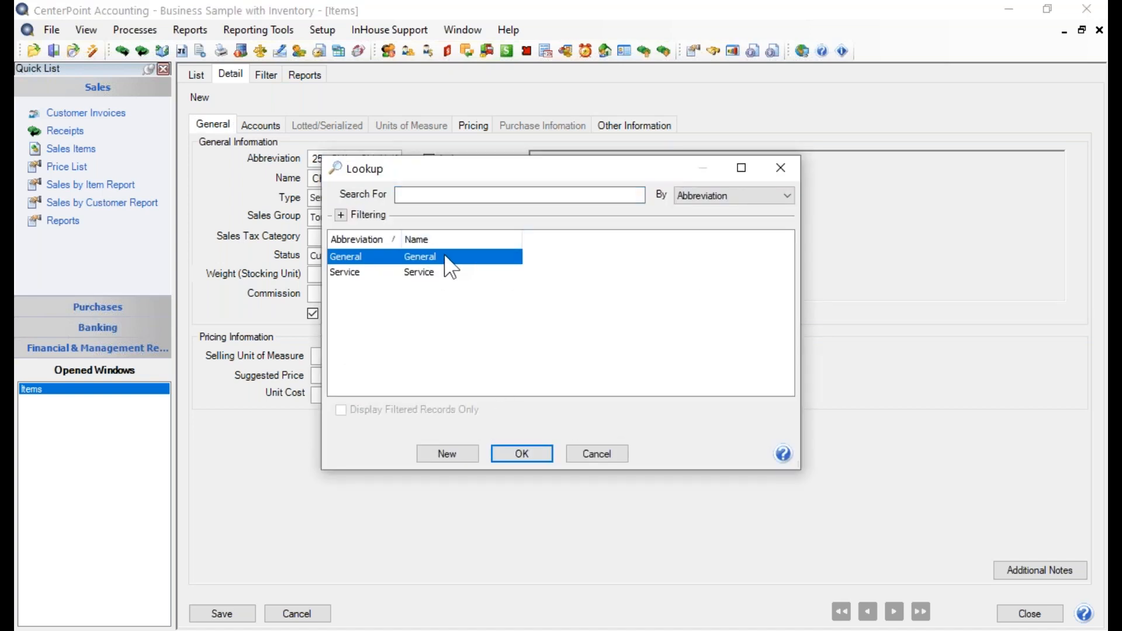
click(434, 274)
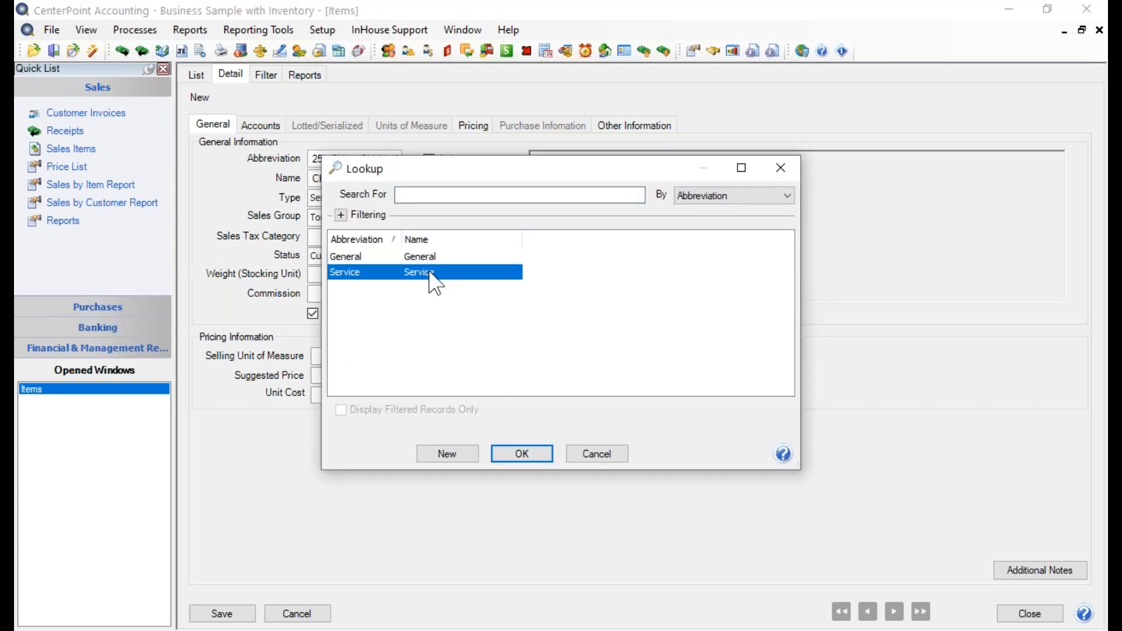
click(522, 454)
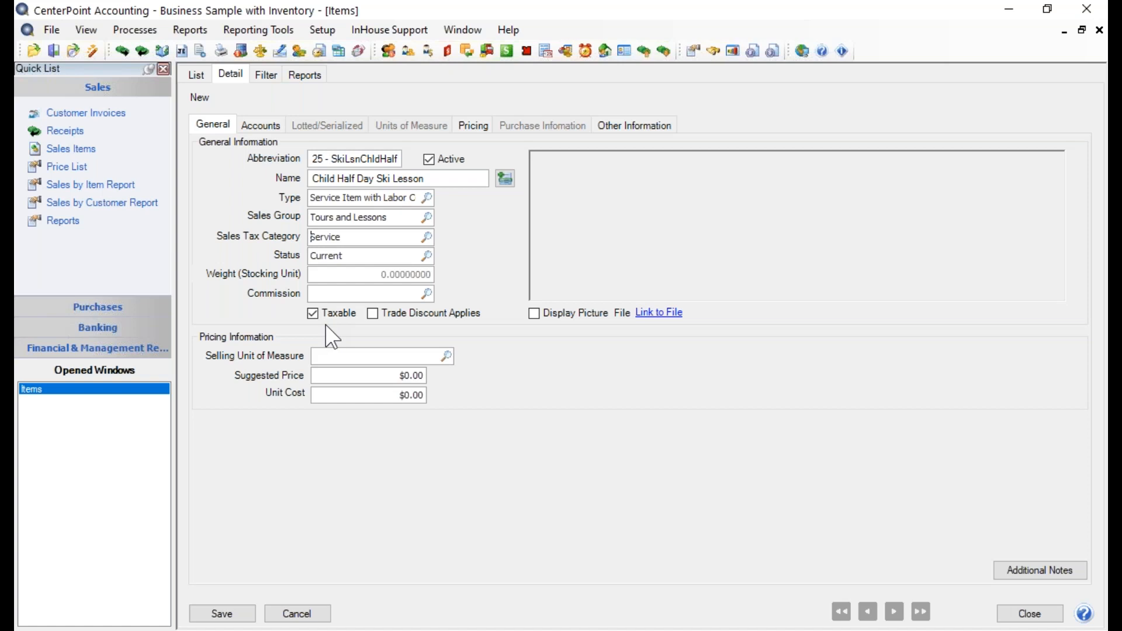
Review which tax jurisdictions the Service sales tax category applies to
right_click(383, 238)
click(426, 270)
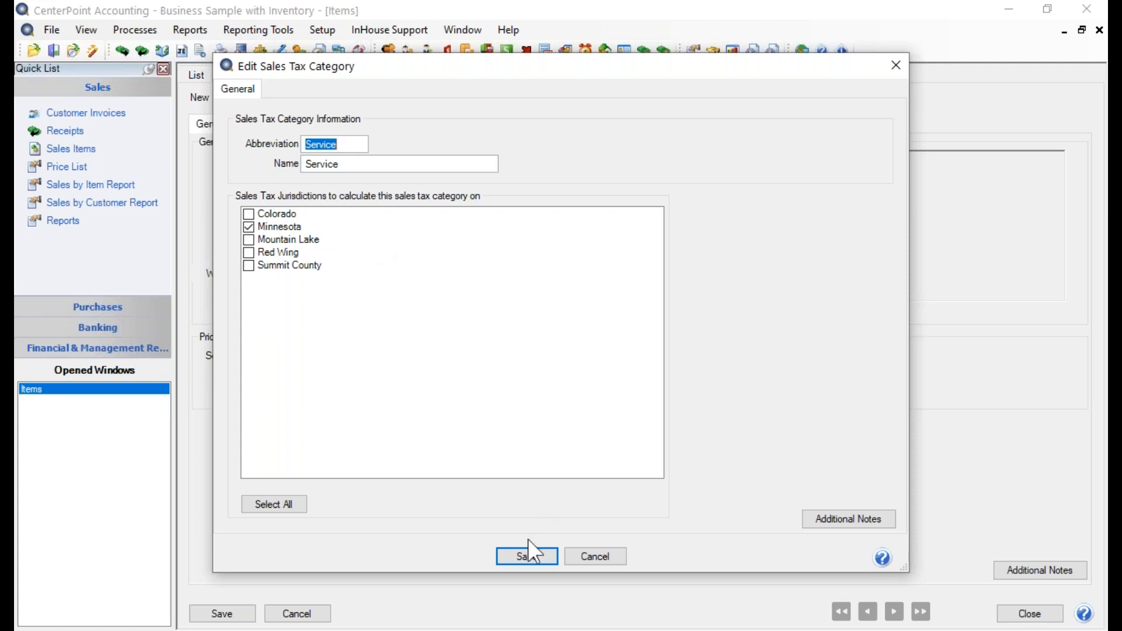
click(528, 557)
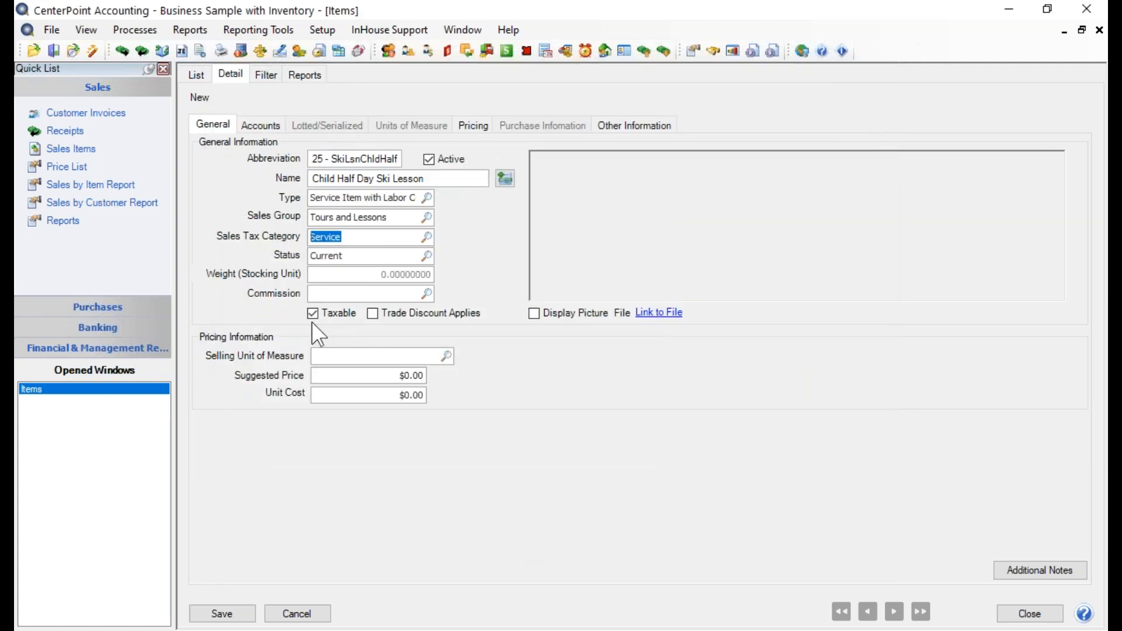
Check the available item statuses, keeping Current, and look at the commission options without choosing one
click(426, 255)
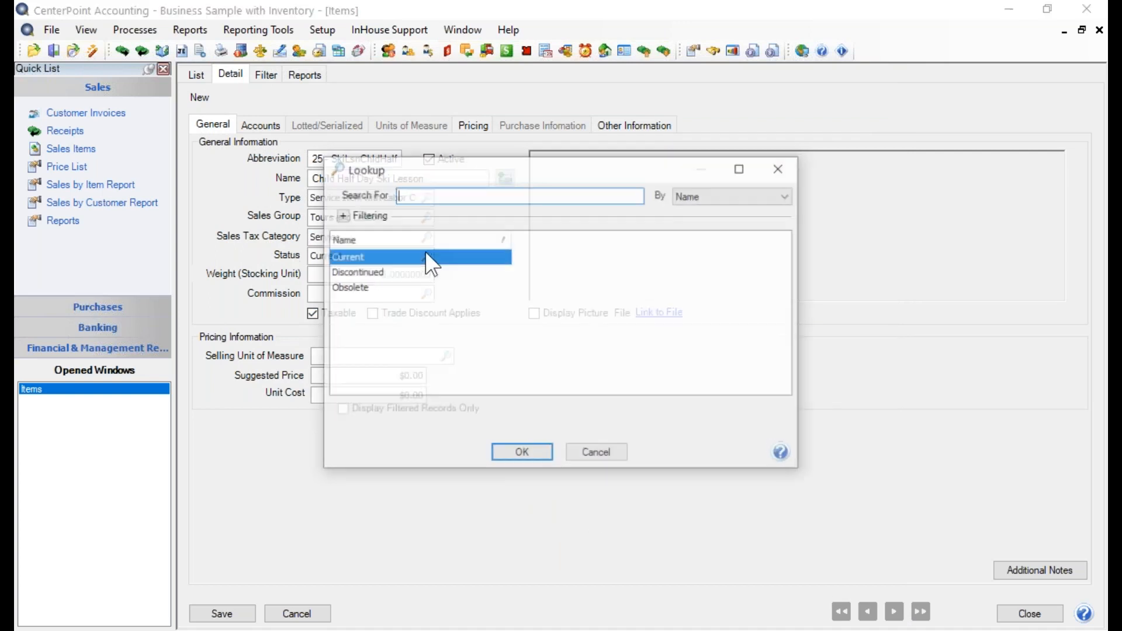
click(520, 454)
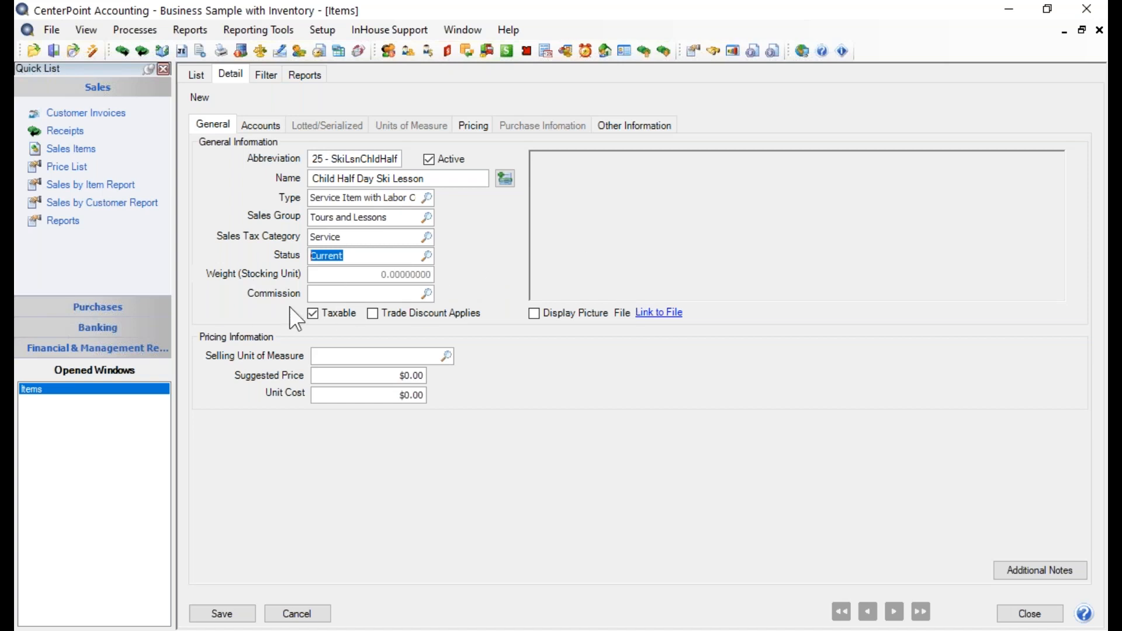
click(429, 300)
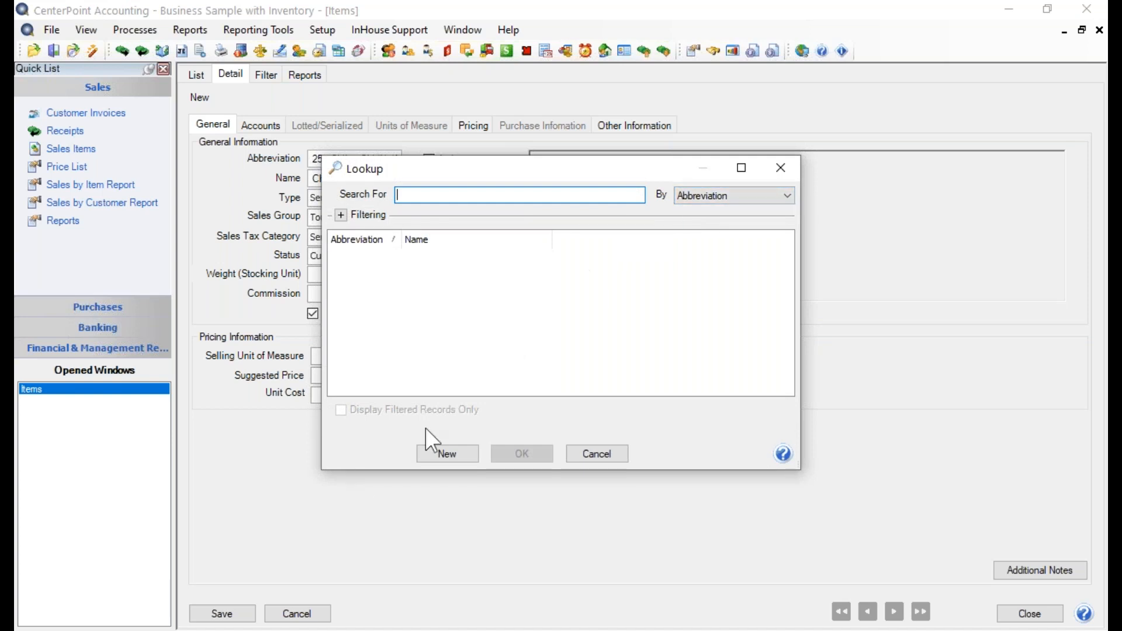
click(602, 450)
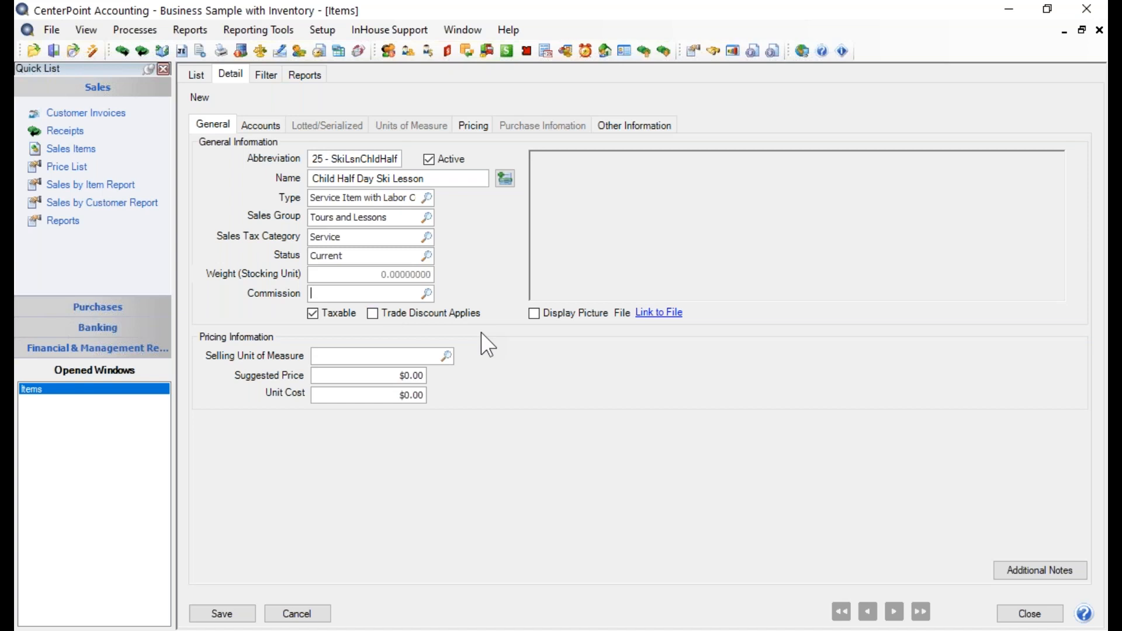
Set the item's selling unit of measure to Each
click(325, 358)
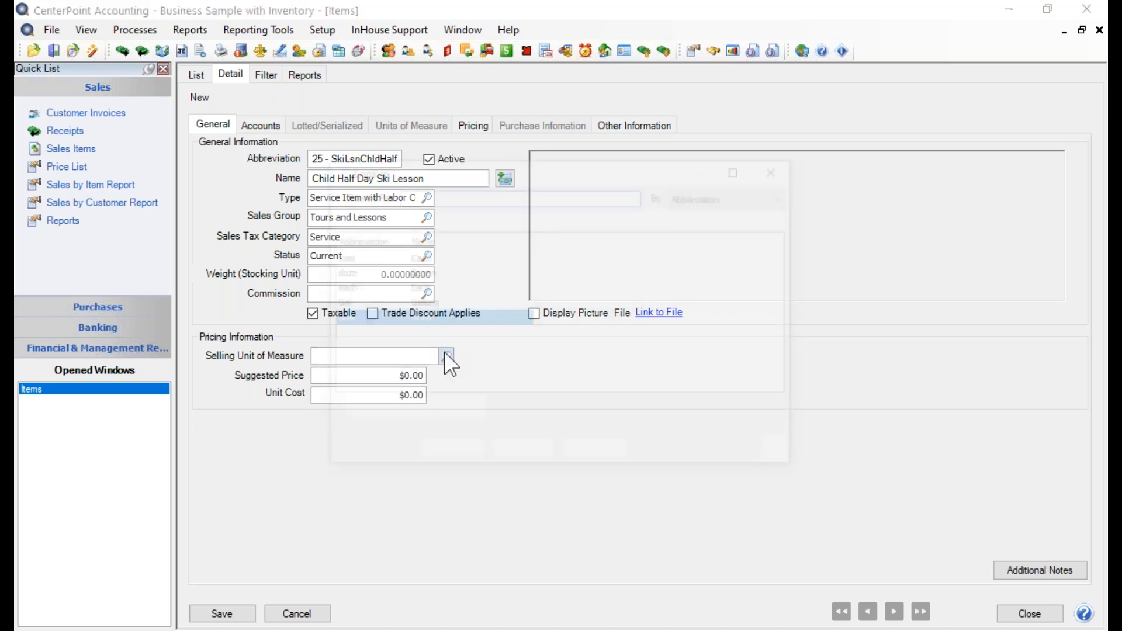
click(447, 356)
click(412, 288)
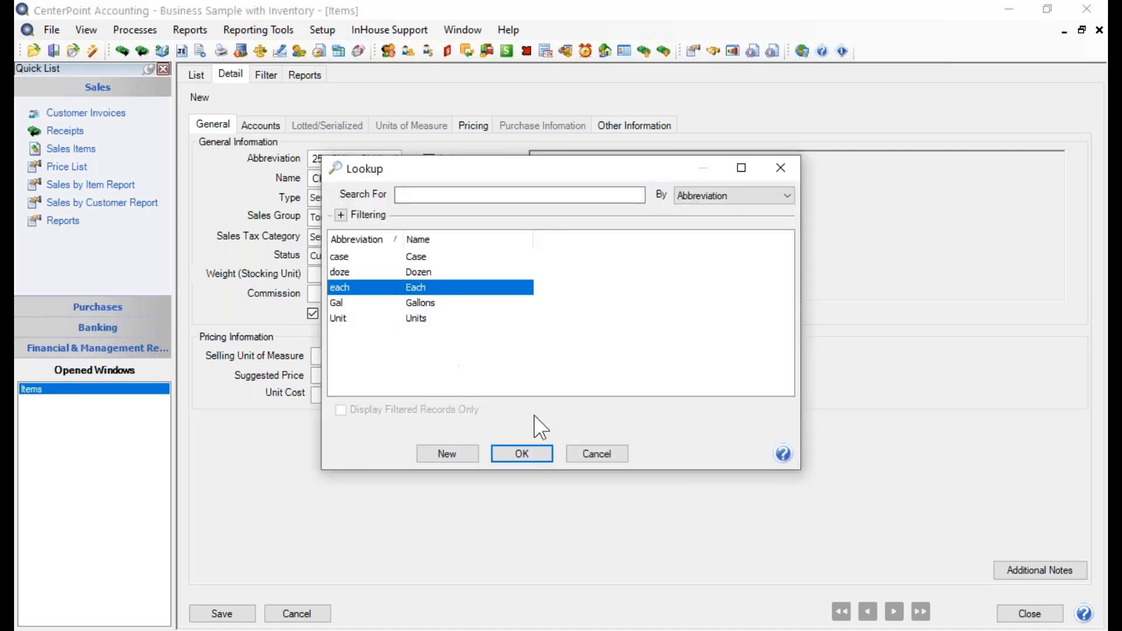
click(524, 454)
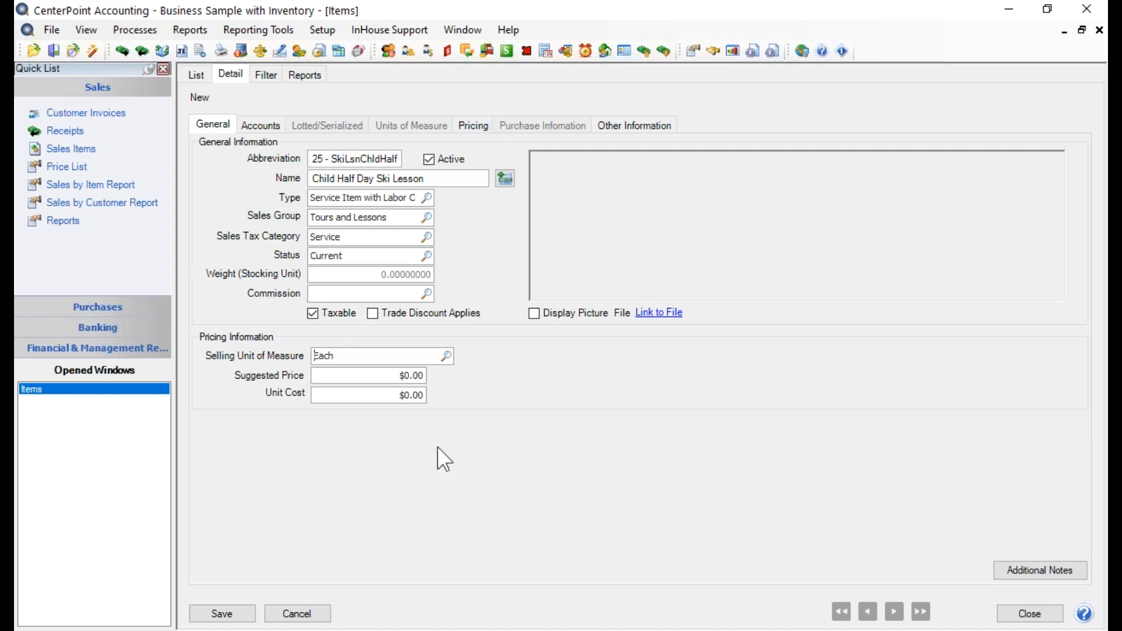
Enter a unit cost of $120.00 for the ski lesson item
click(349, 394)
text(120.)
key(Tab)
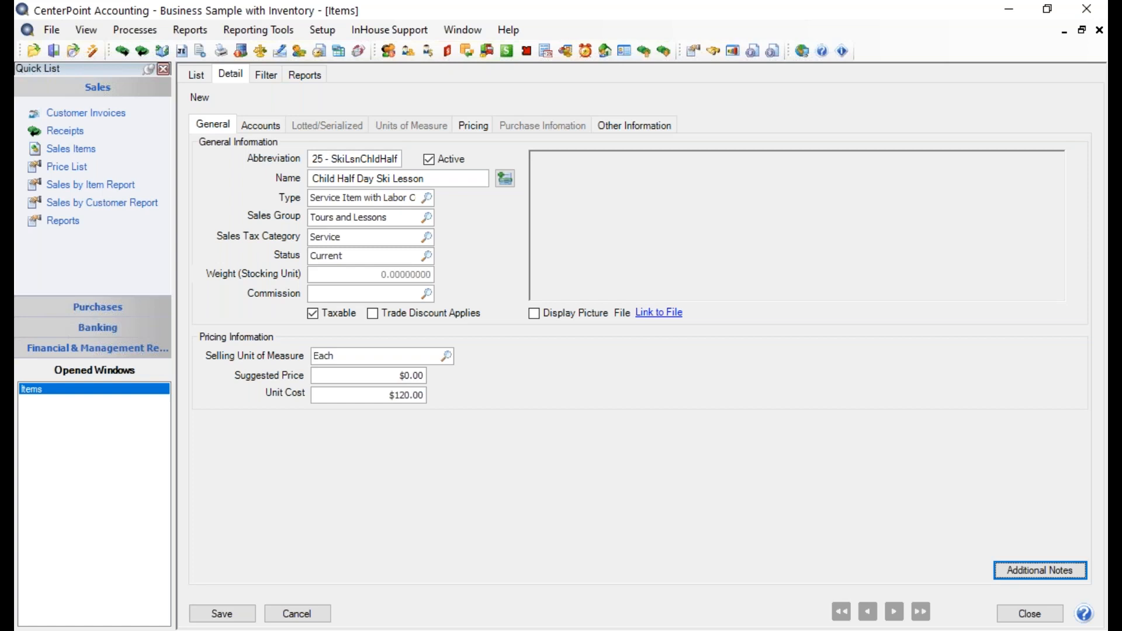
Set the item's unit cost to $50.00
click(372, 397)
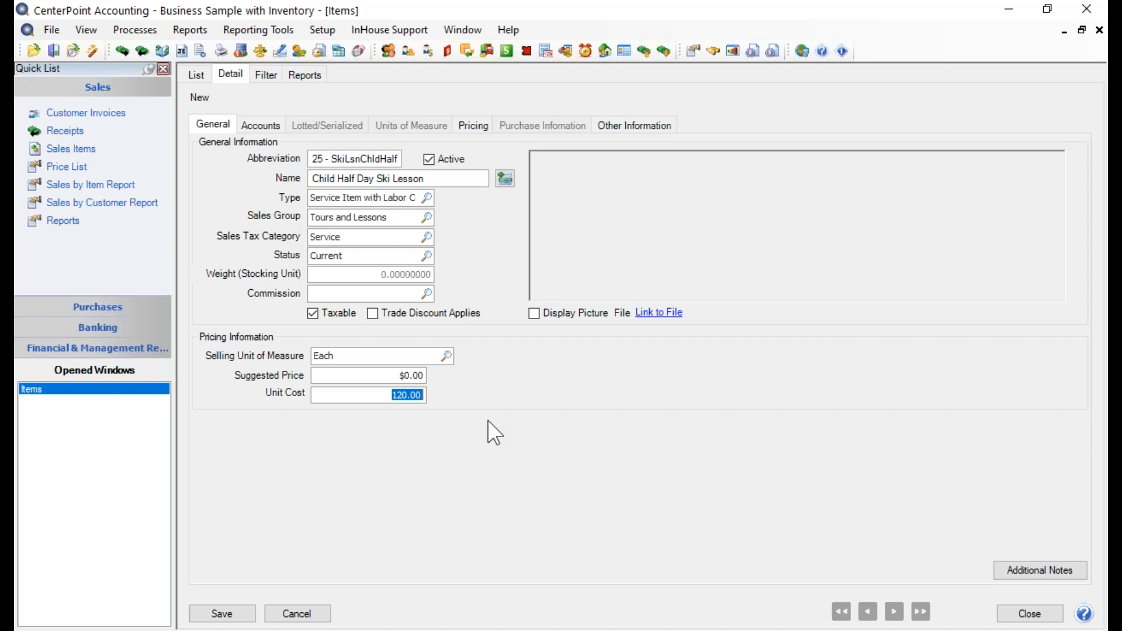
text(50.)
key(Tab)
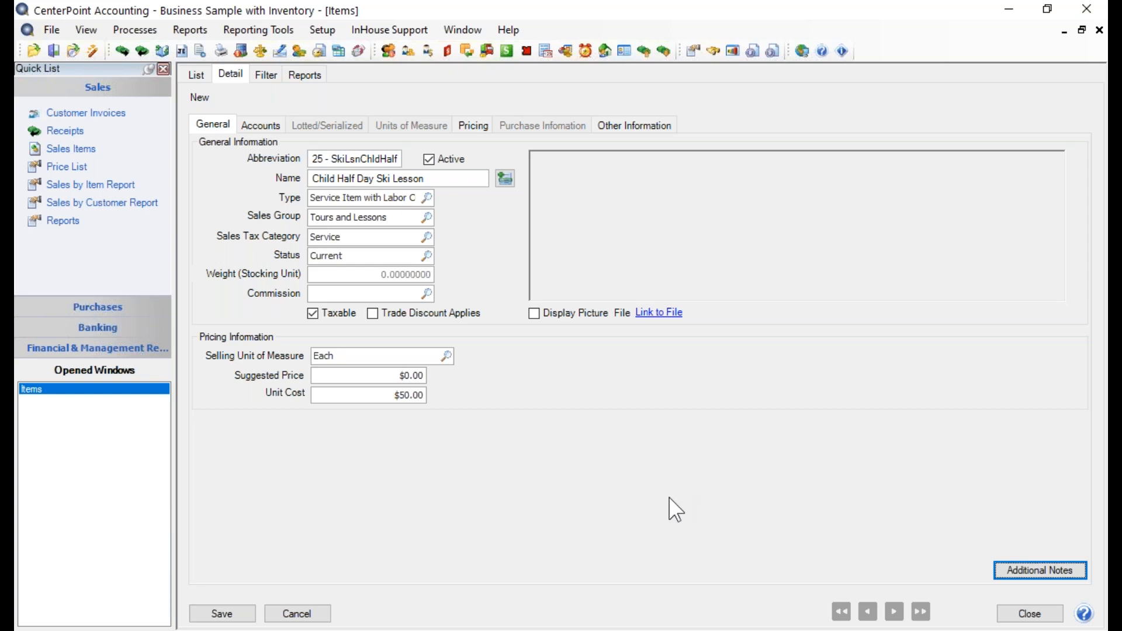
Assign Direct Labor as the expense account of the ski lesson item
click(258, 129)
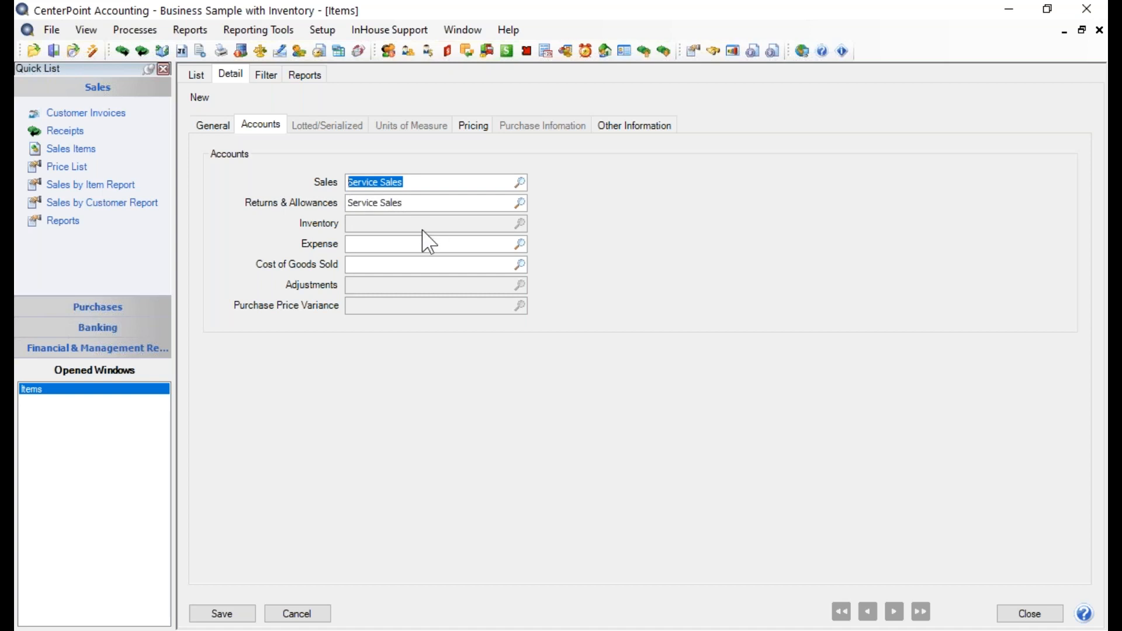
click(358, 244)
text(dir)
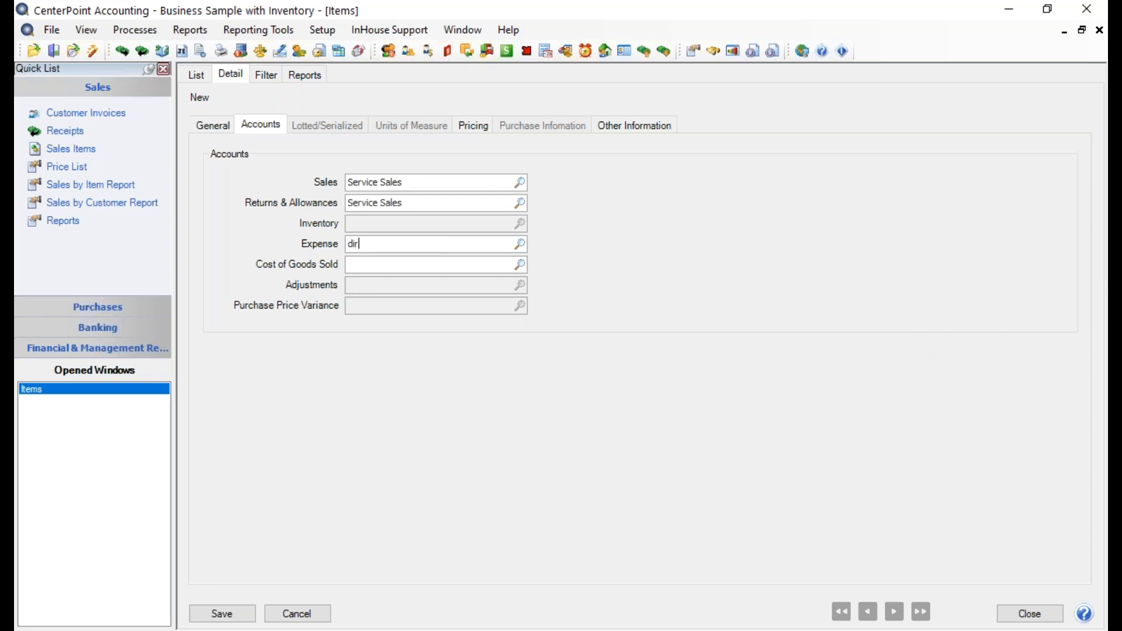
key(Tab)
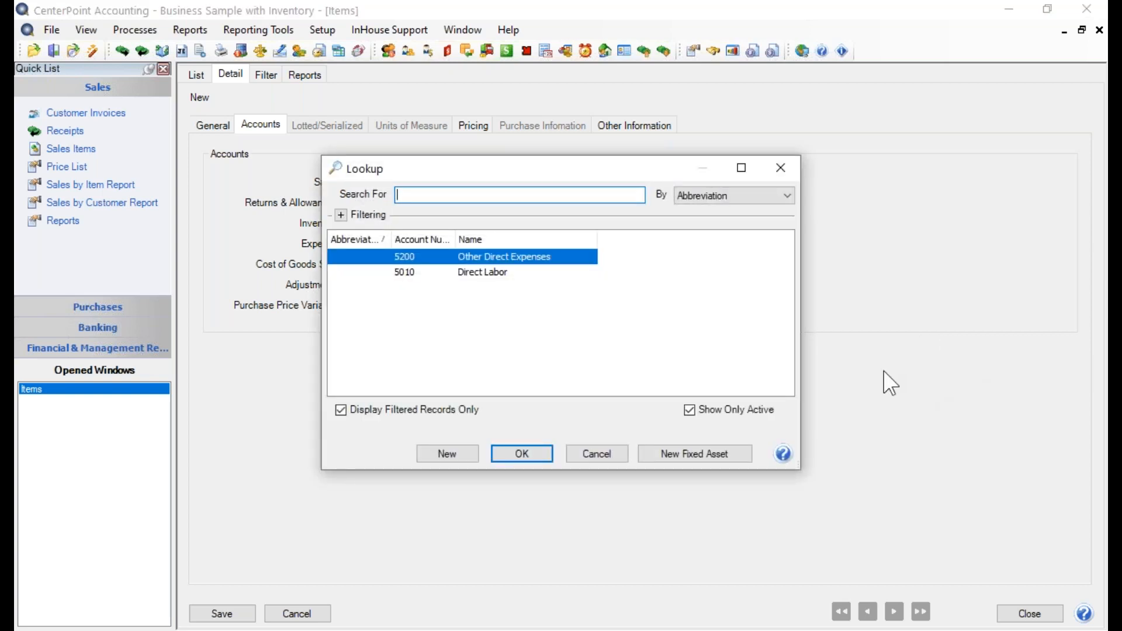
click(499, 274)
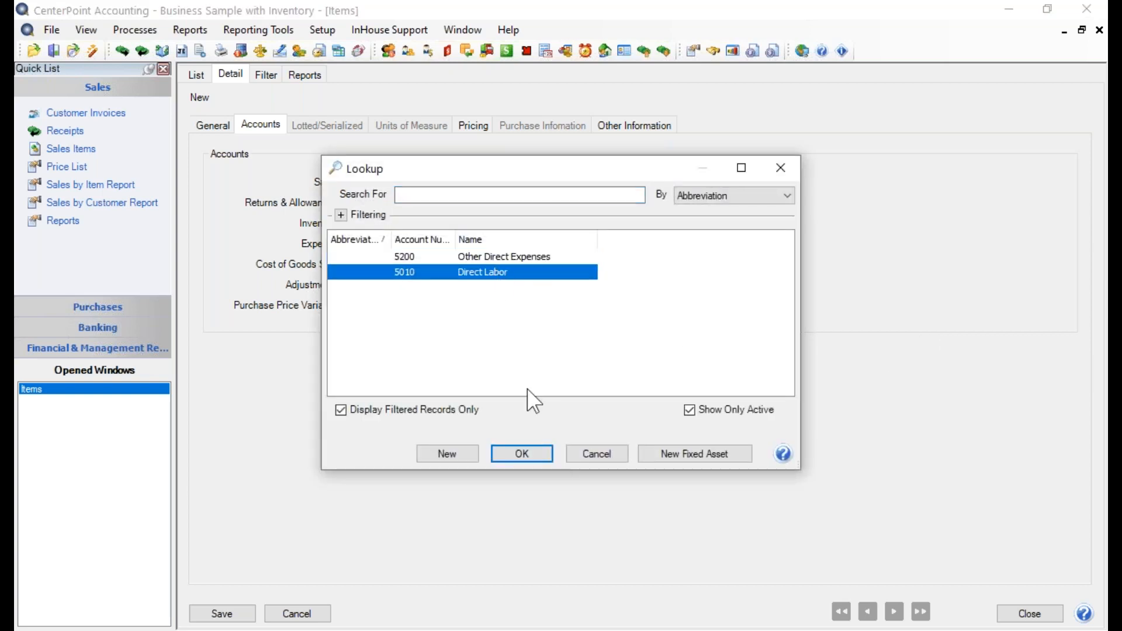
click(500, 448)
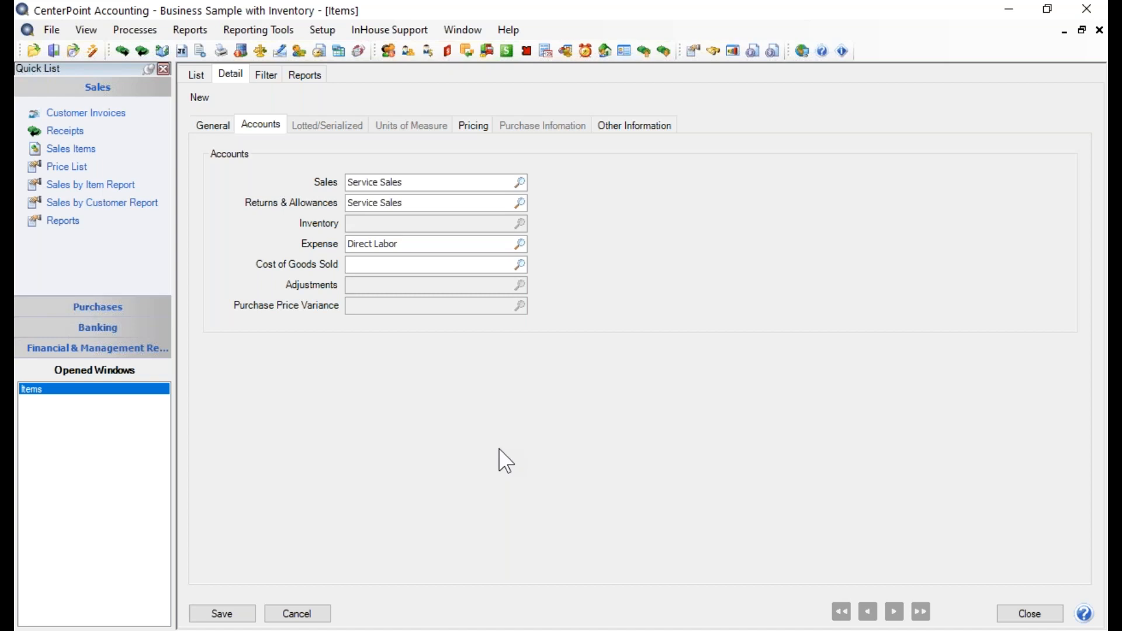
Assign Service Costs as the item's cost of goods sold account
text(serv)
key(Tab)
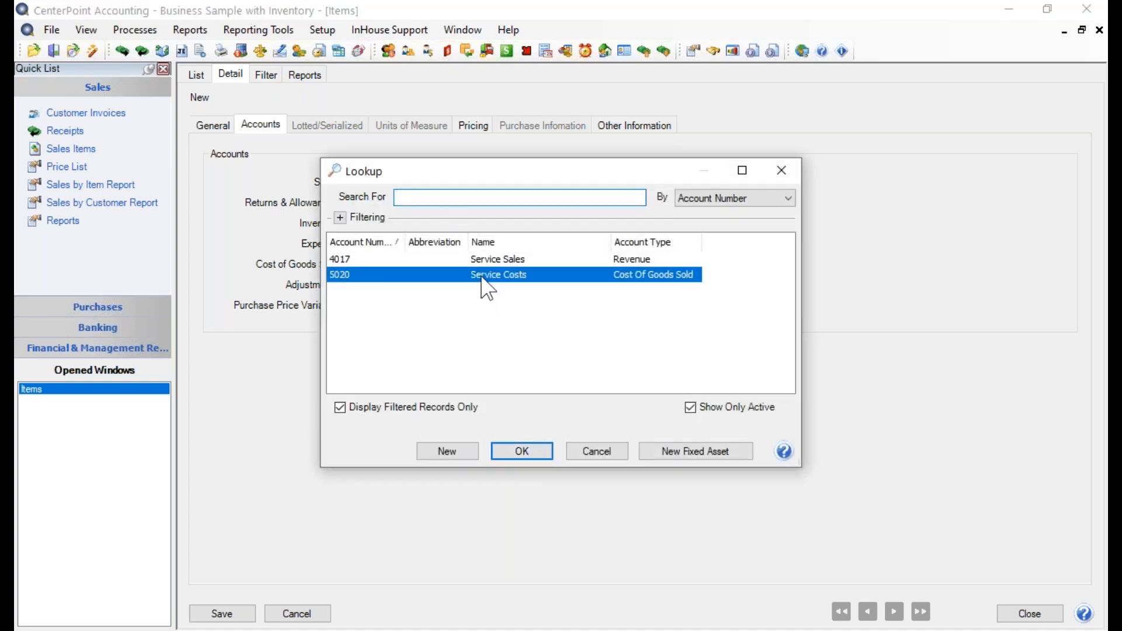
click(537, 454)
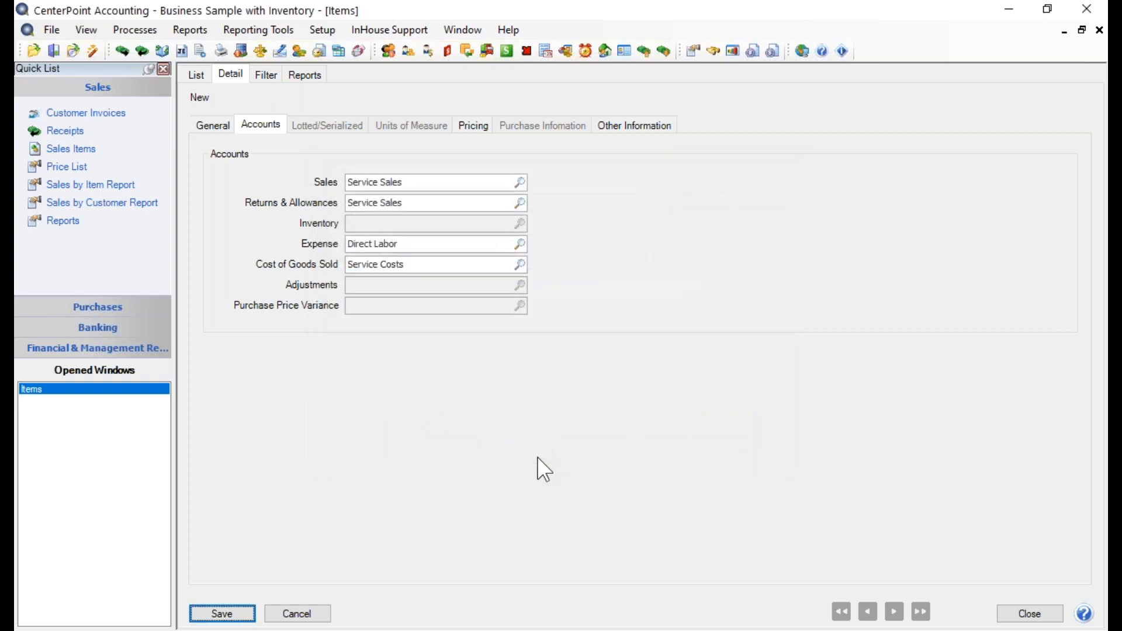
Review the item's general information and accounts, then check the available price methods, keeping Fixed Pricing with No Qty Breaks
click(206, 126)
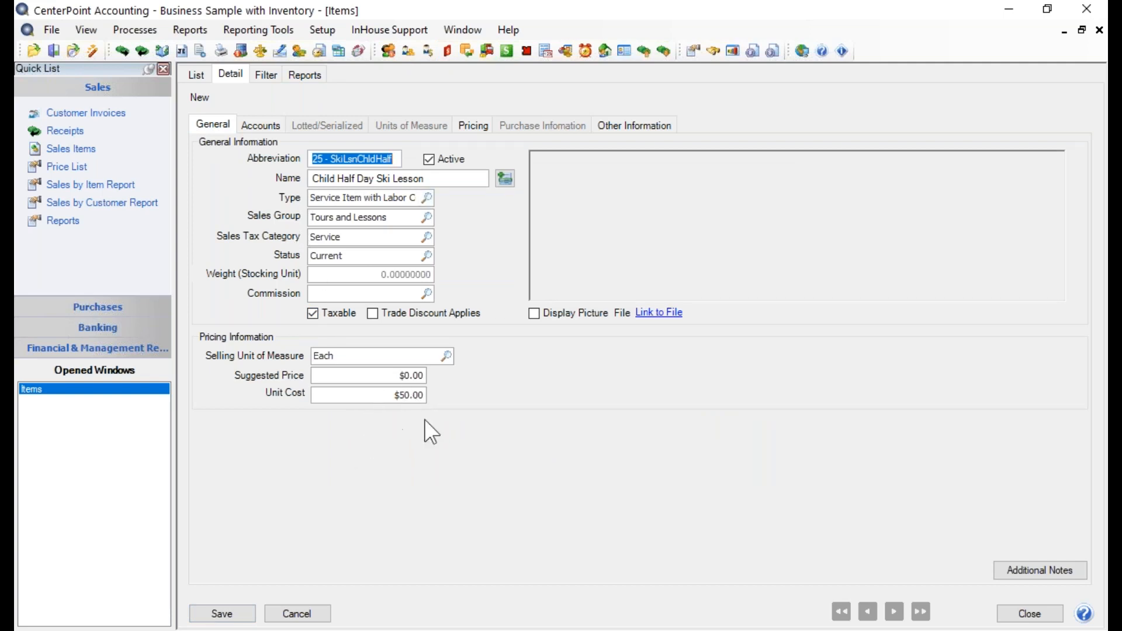
click(259, 125)
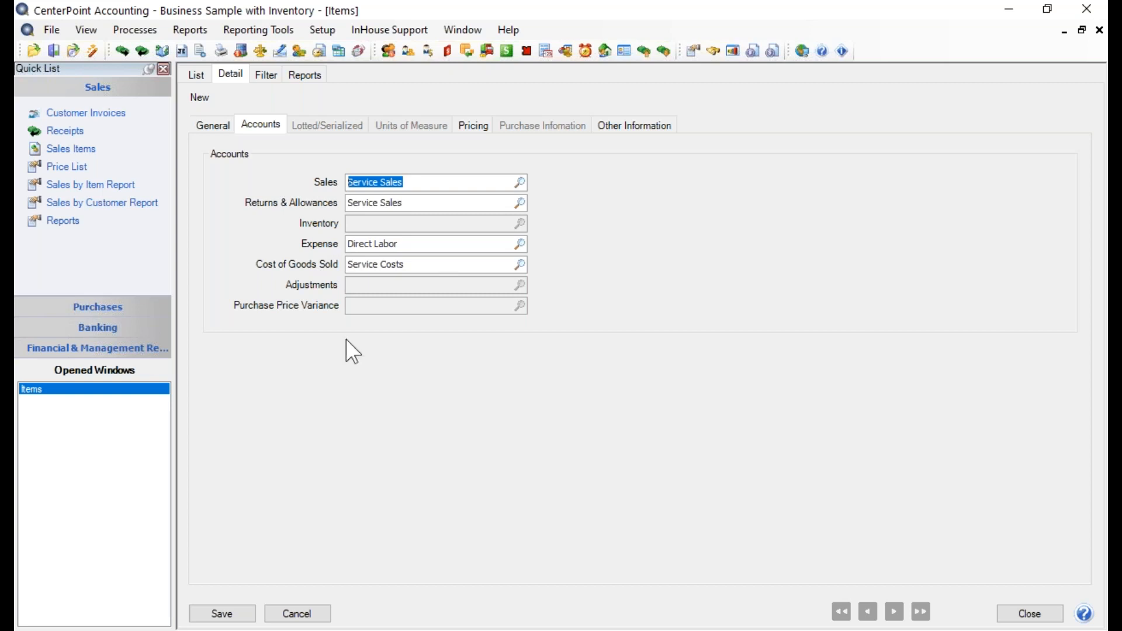
click(473, 131)
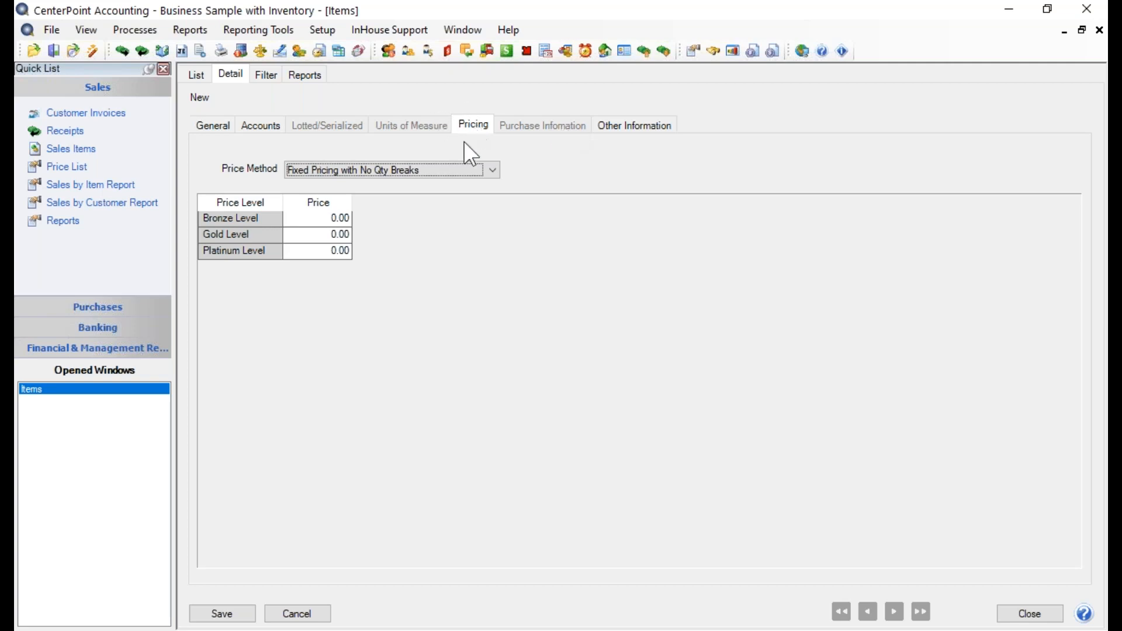
click(490, 180)
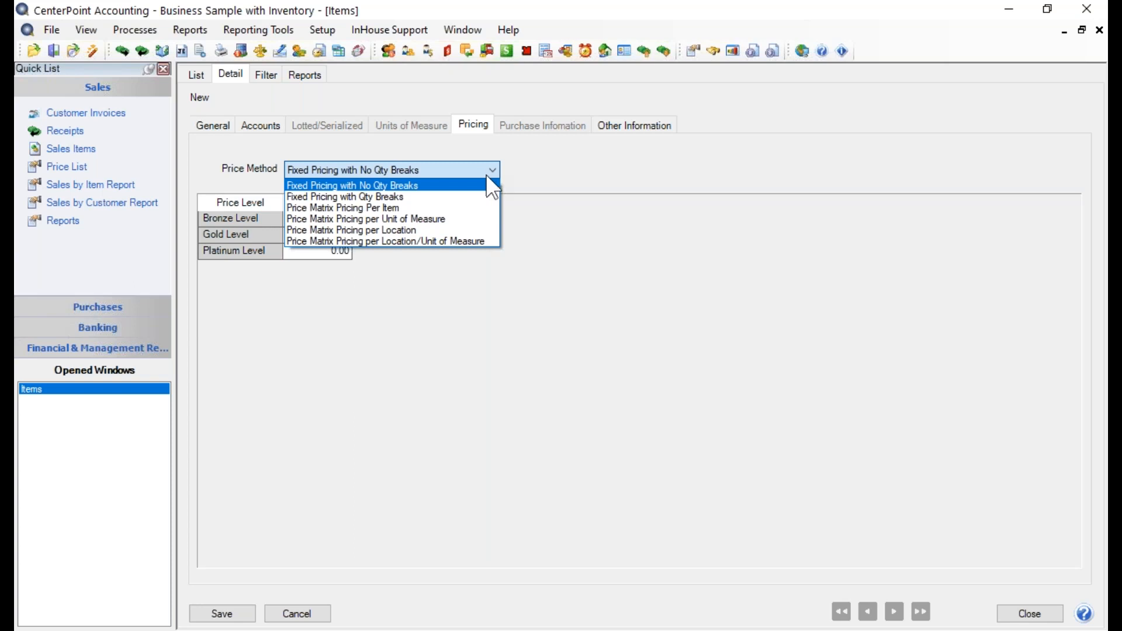
click(422, 170)
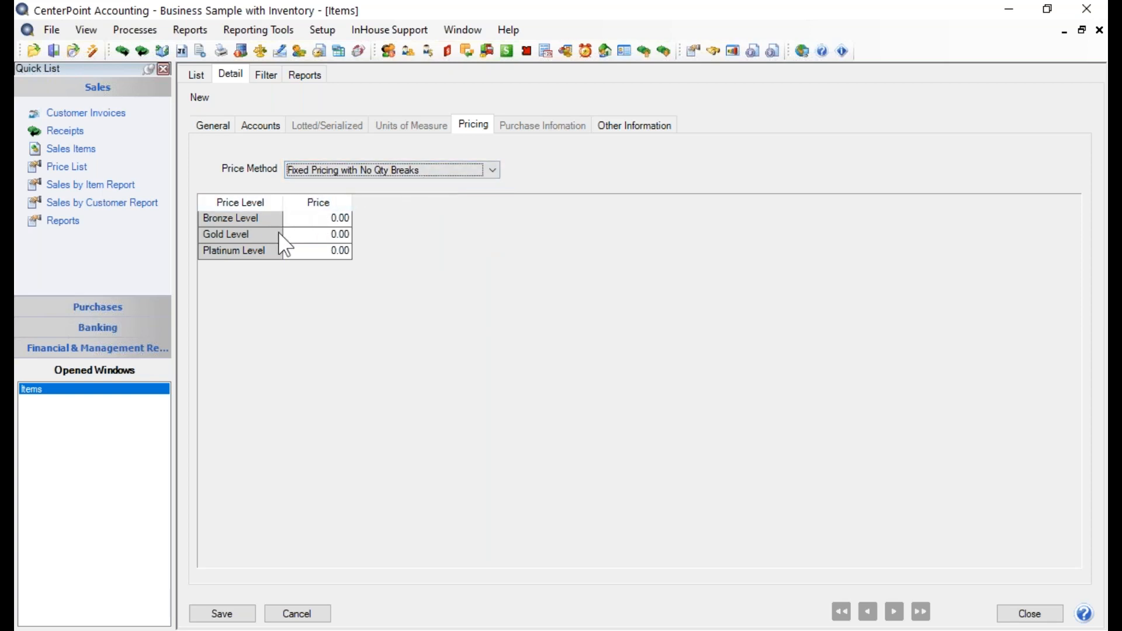
click(284, 280)
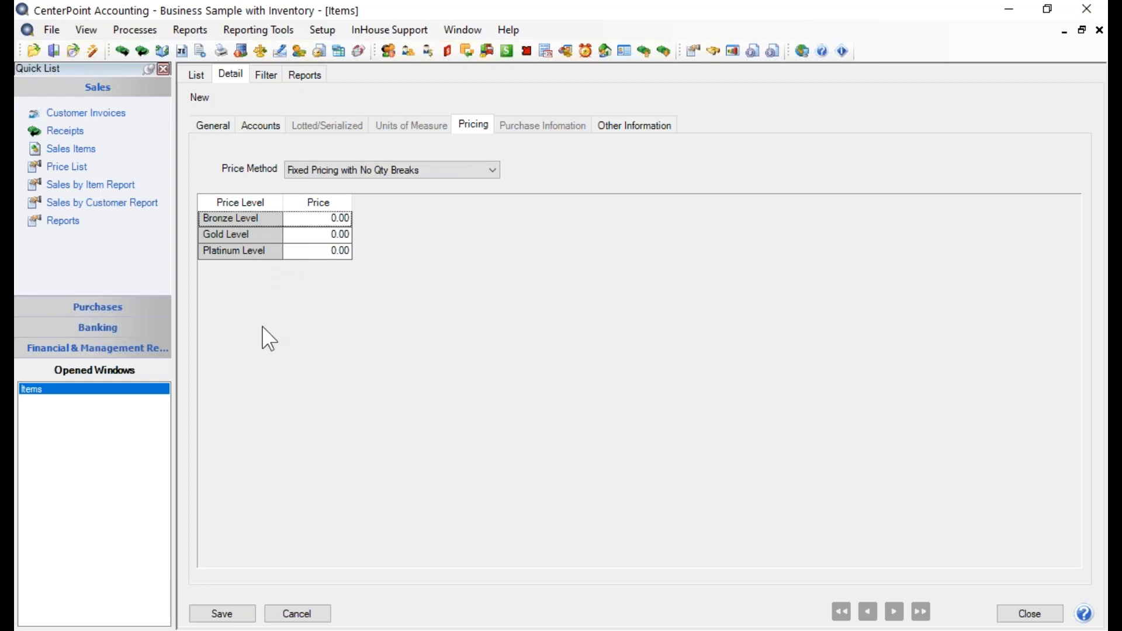
Examine the database-level Price Levels preferences for items, including the number of pricing levels and their names
click(54, 37)
click(64, 151)
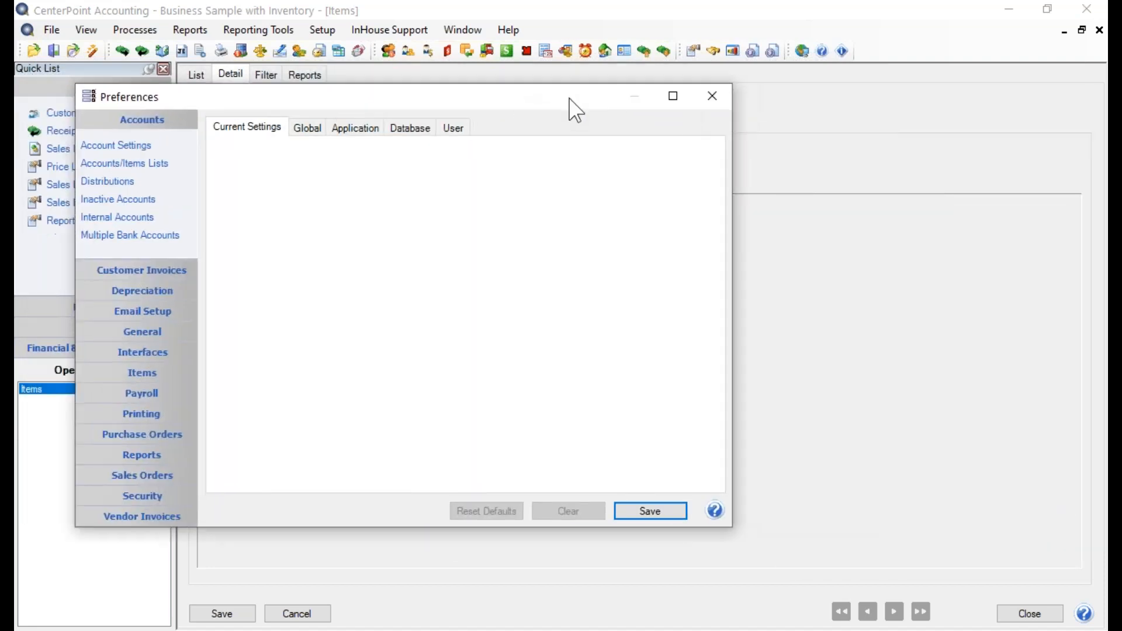
click(262, 370)
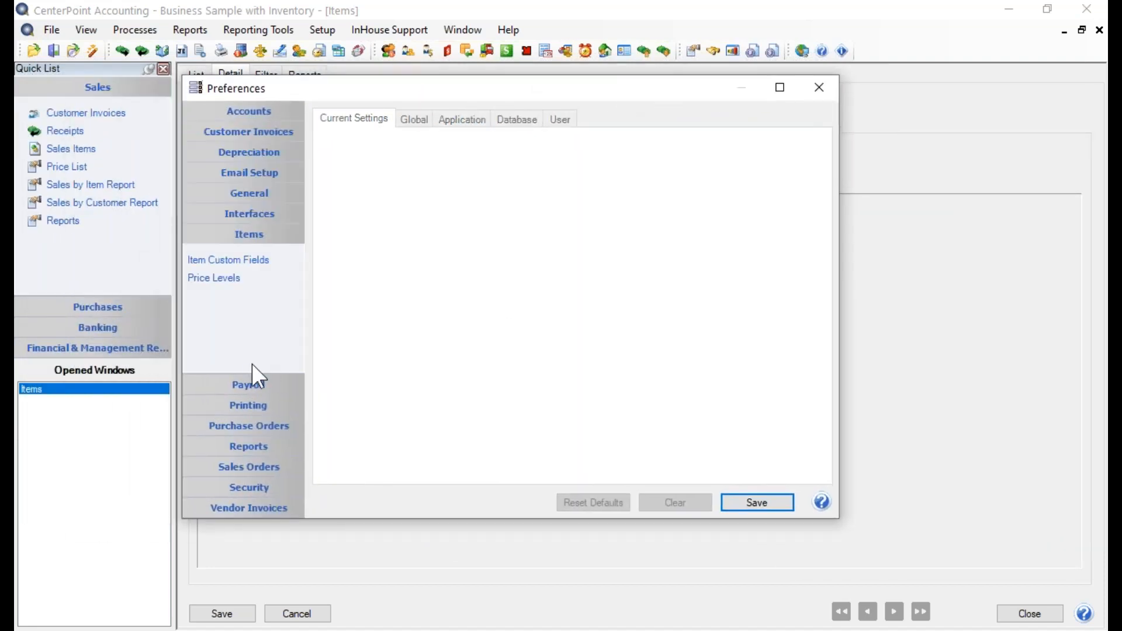
click(226, 280)
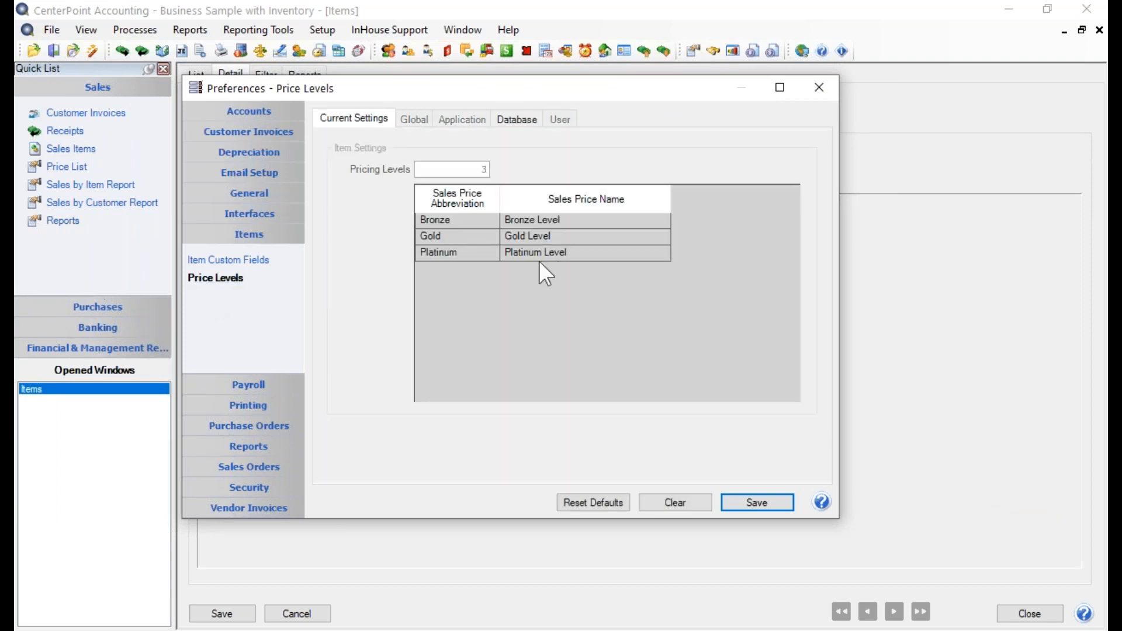
click(510, 123)
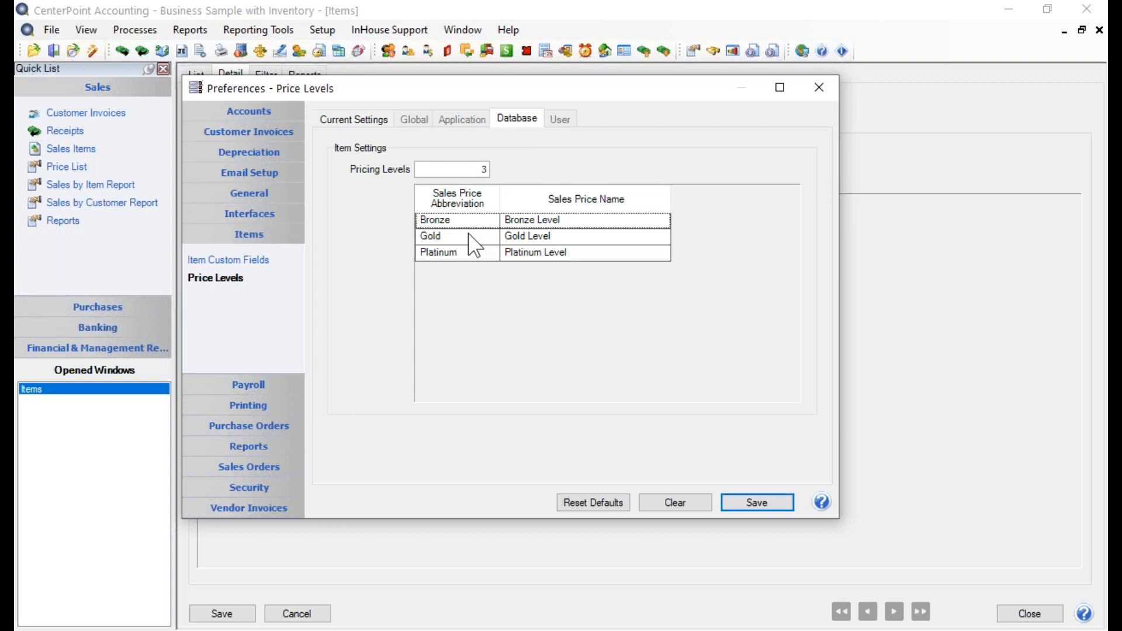
click(451, 169)
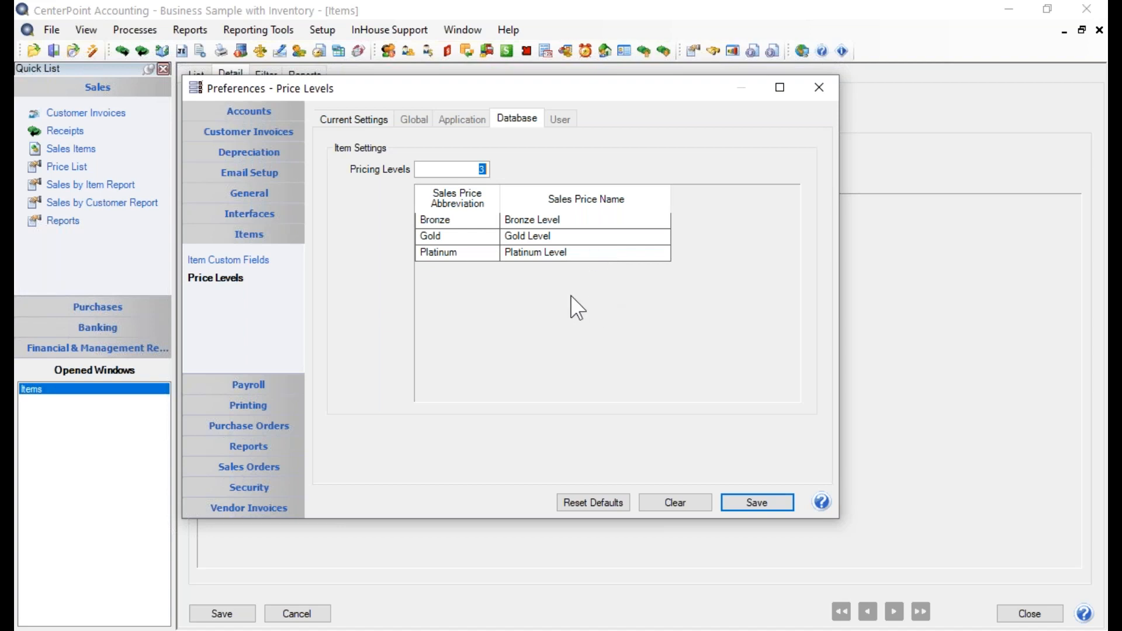
click(746, 503)
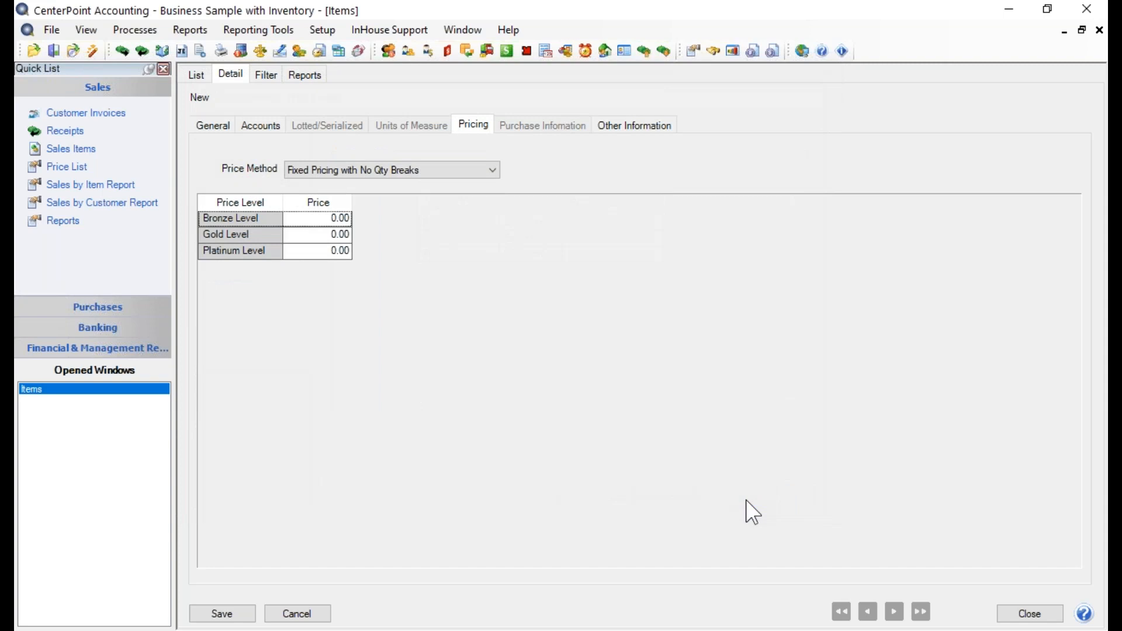
Enter a price of 125.00 for each of the Bronze, Gold and Platinum price levels
click(310, 220)
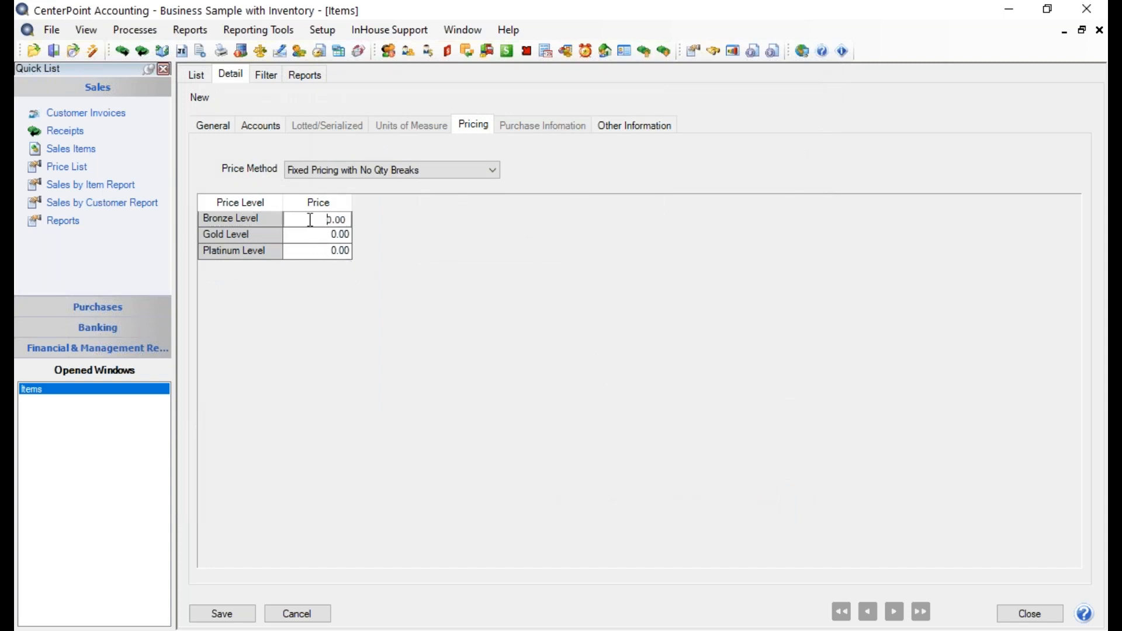
drag(305, 219, 427, 215)
text(125)
key(Tab)
text(125)
key(Tab)
text(125)
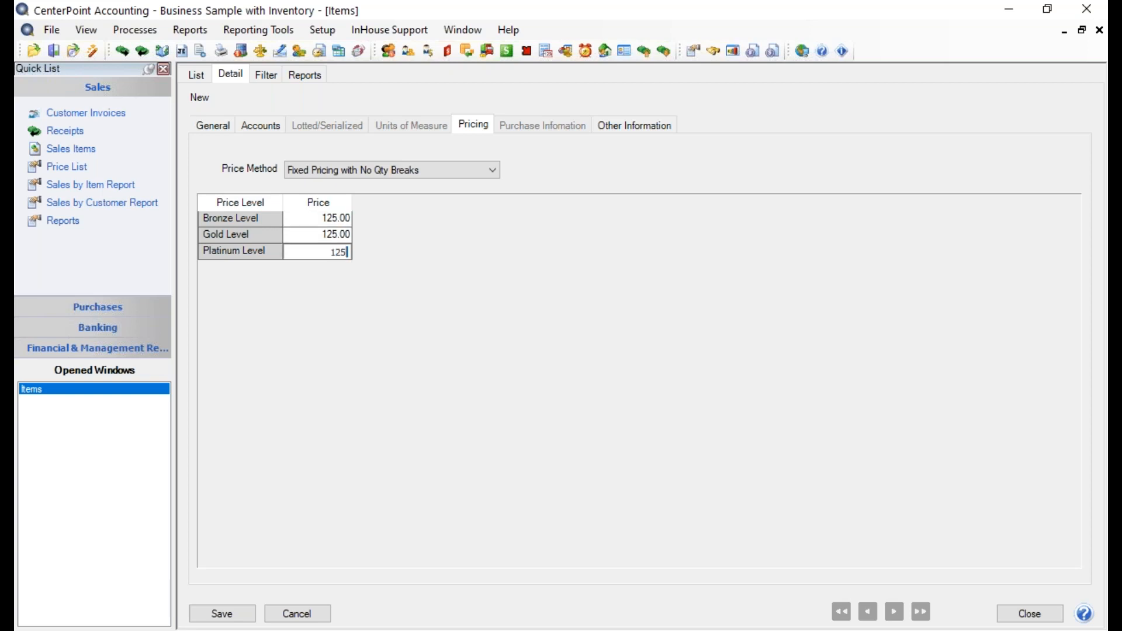
key(Tab)
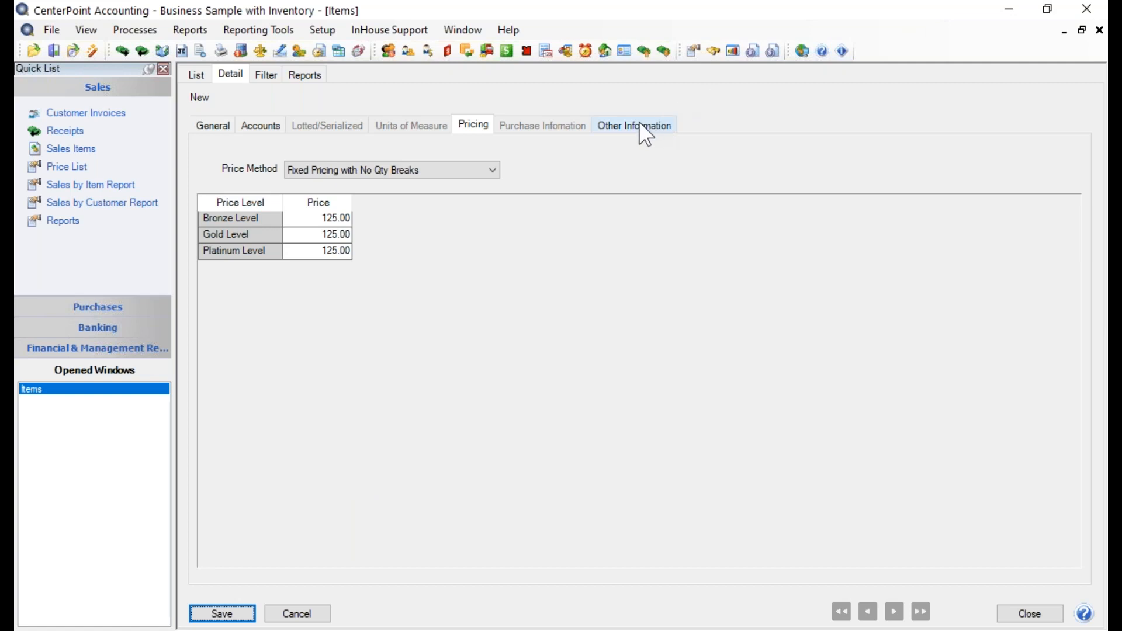
Check the item's other information and examine the database-level Item Custom Fields definitions in the preferences
click(645, 134)
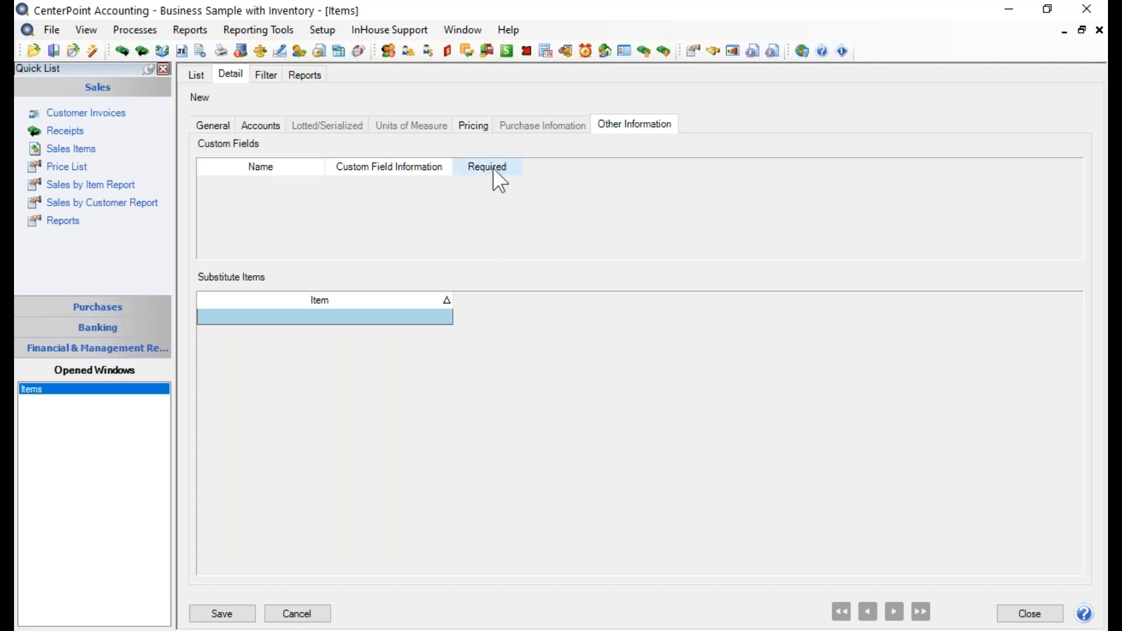
click(51, 30)
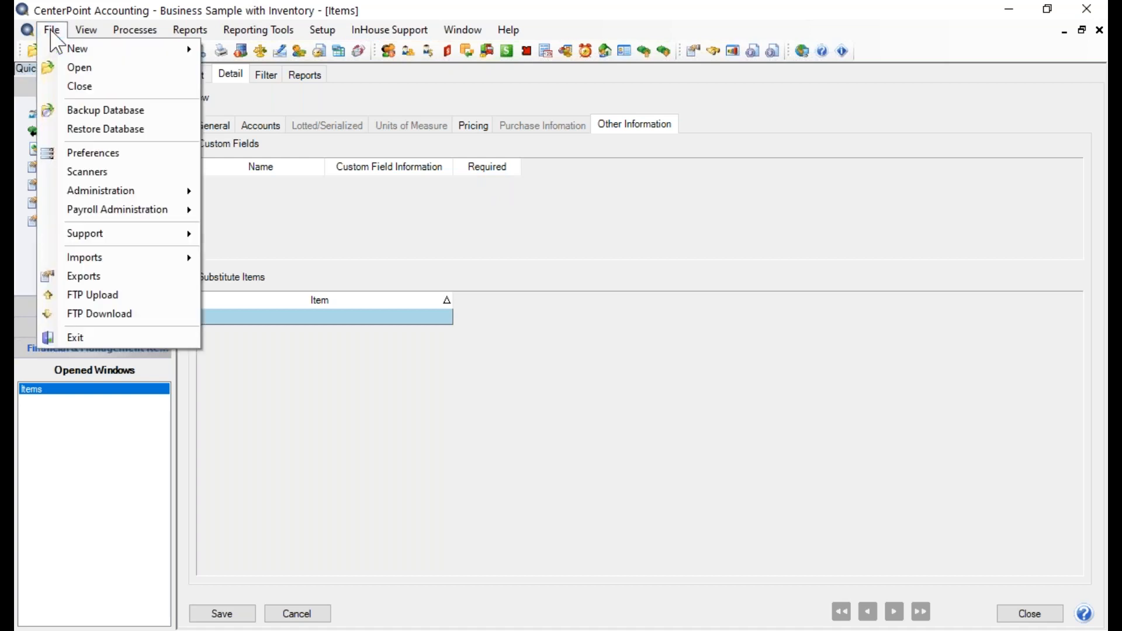
click(103, 154)
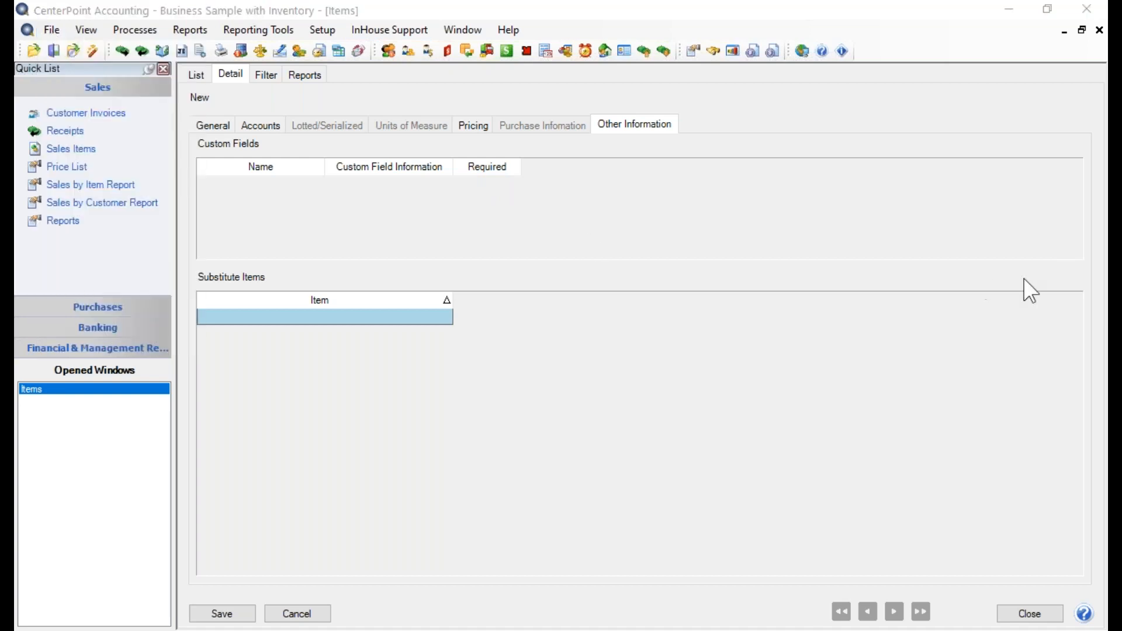
drag(1105, 55, 598, 100)
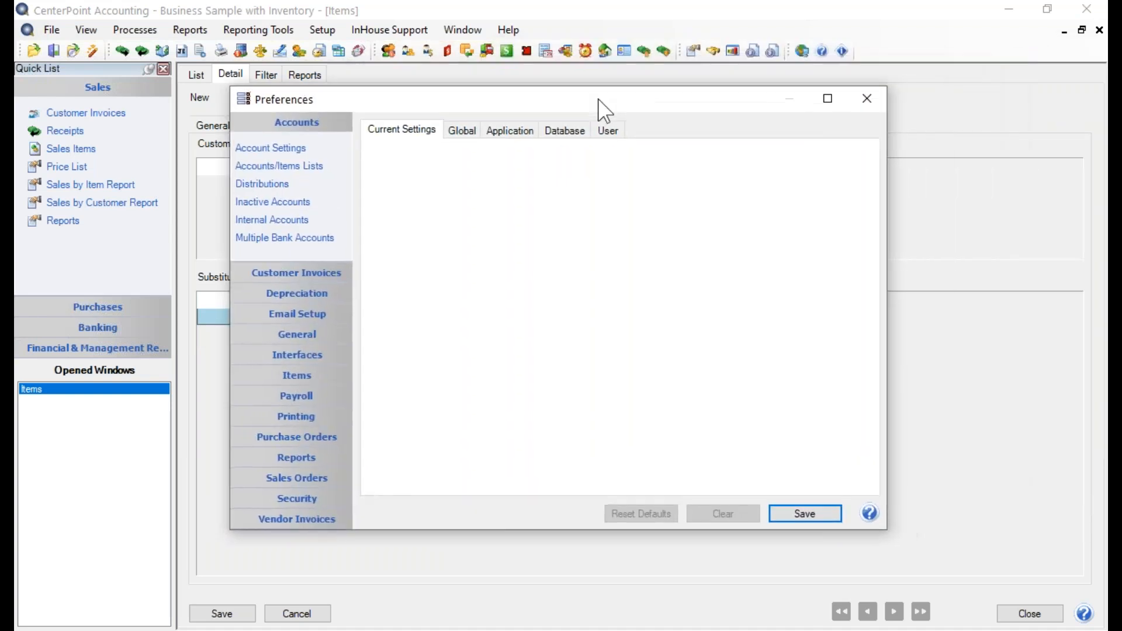
click(288, 376)
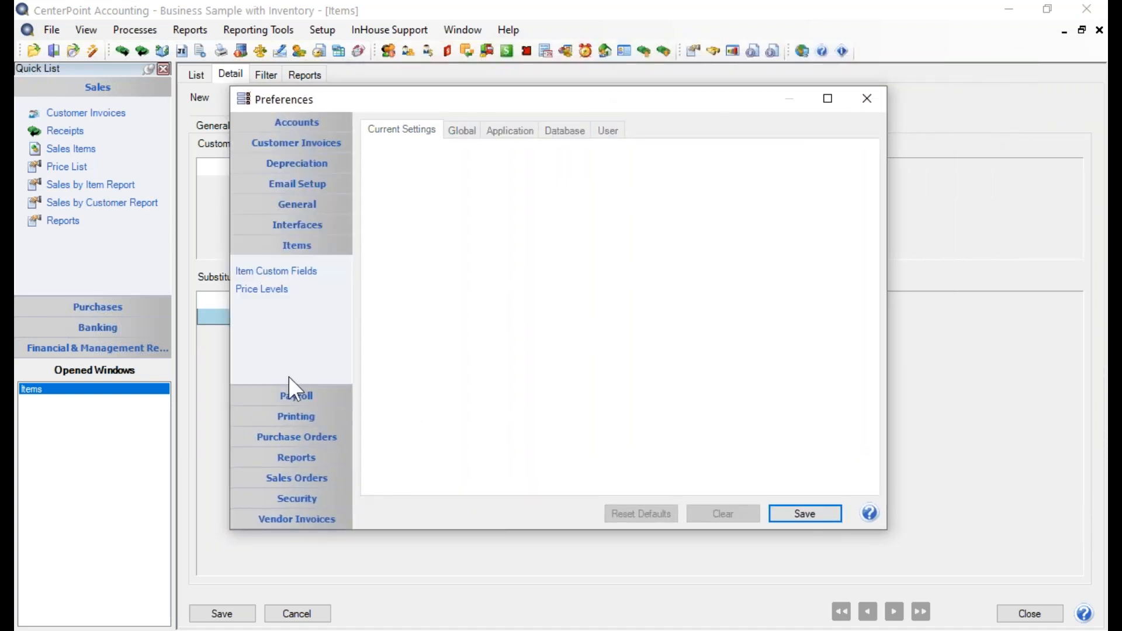
click(297, 275)
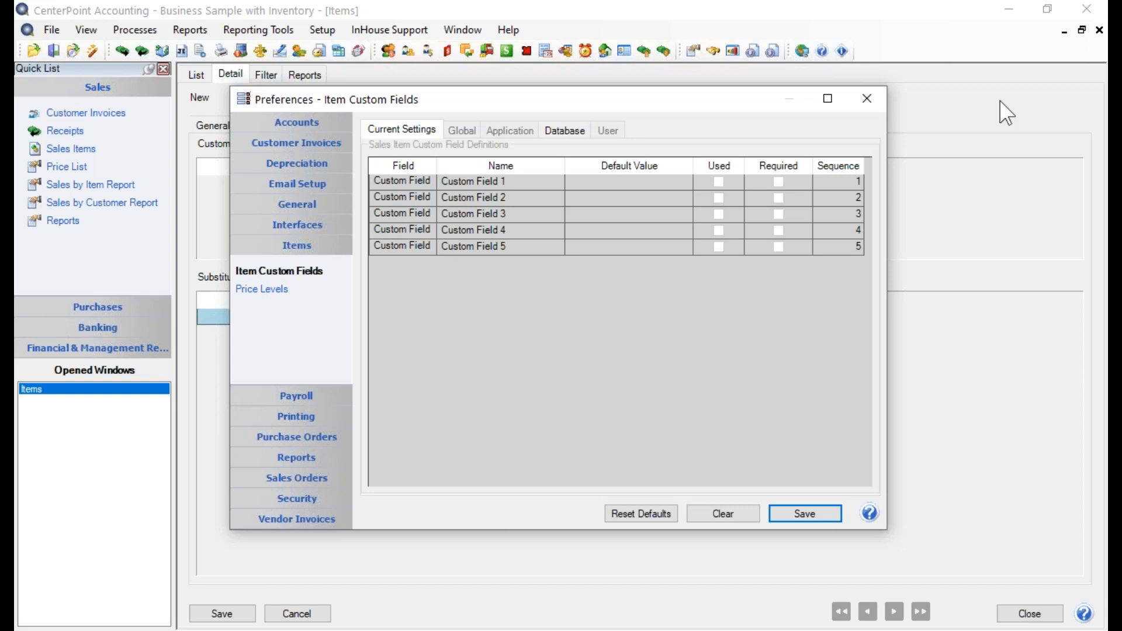
click(565, 131)
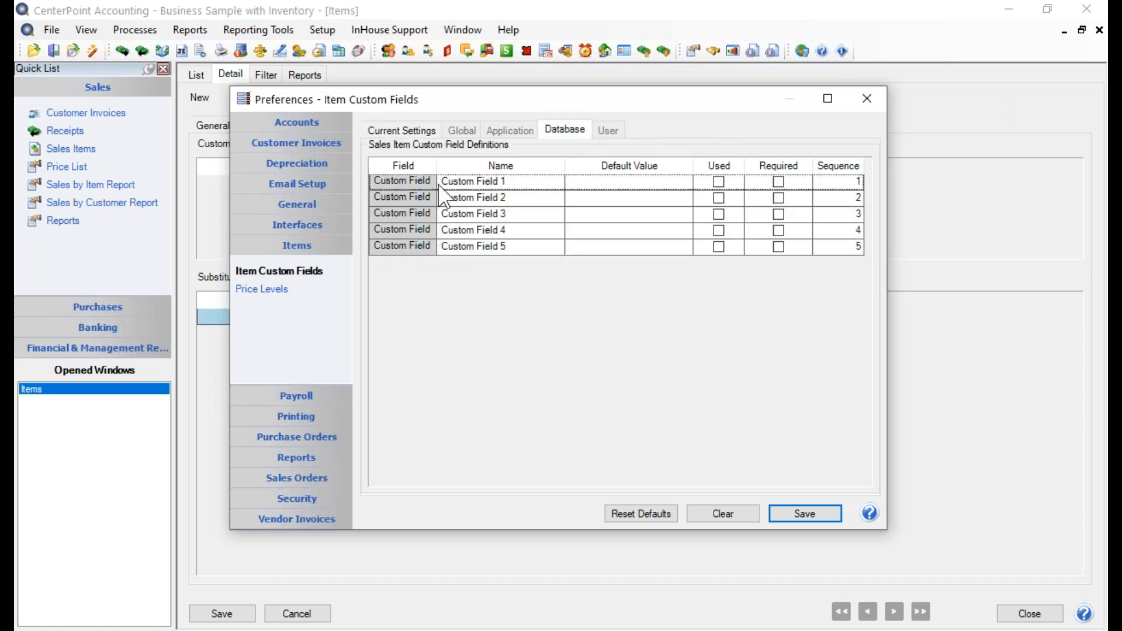
click(513, 182)
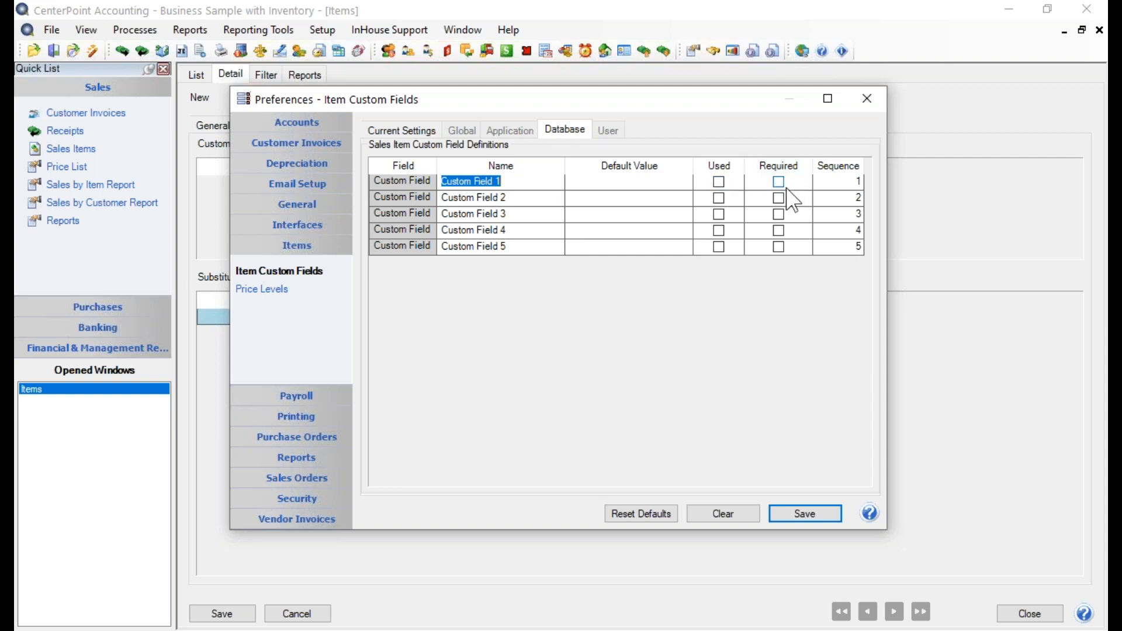
click(805, 514)
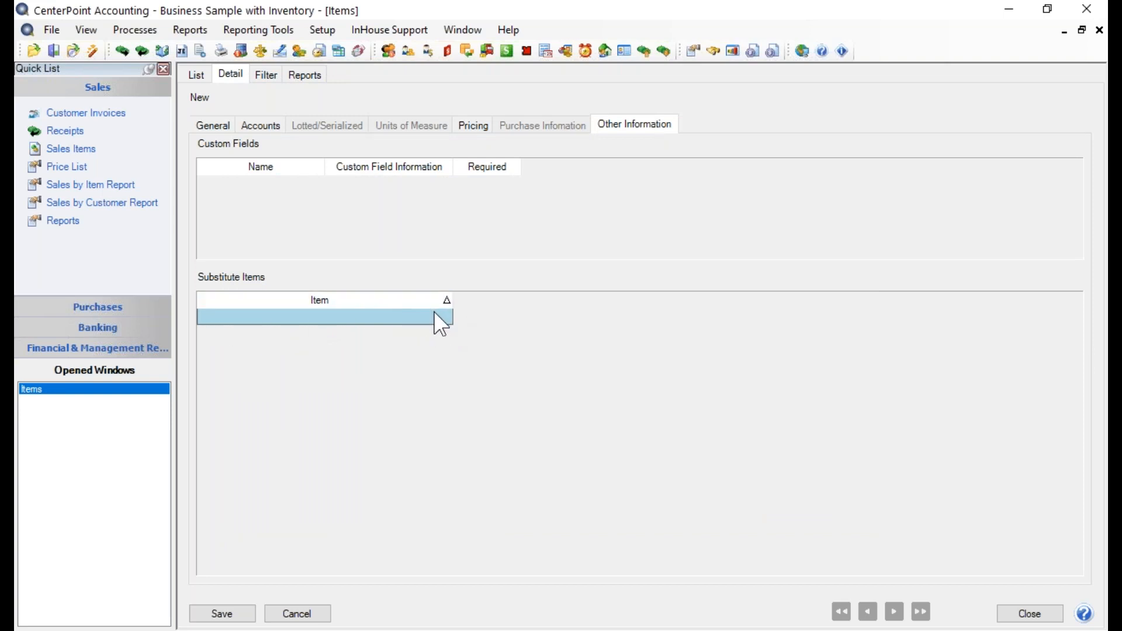
Look through the items available as substitutes for the ski lesson without choosing one
click(448, 325)
click(447, 322)
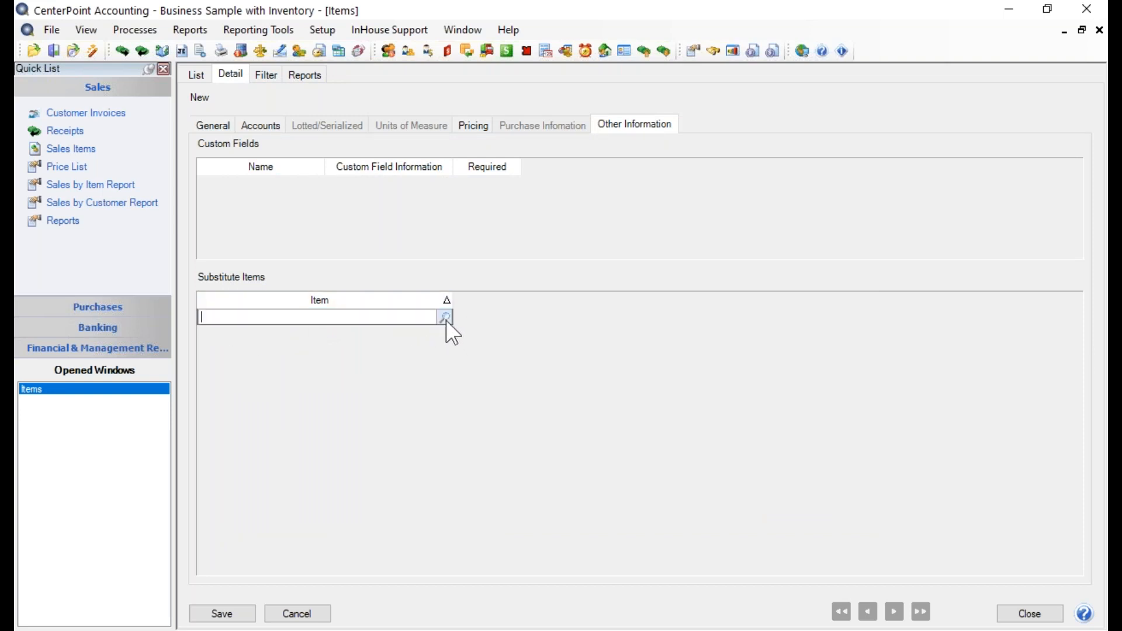
click(446, 319)
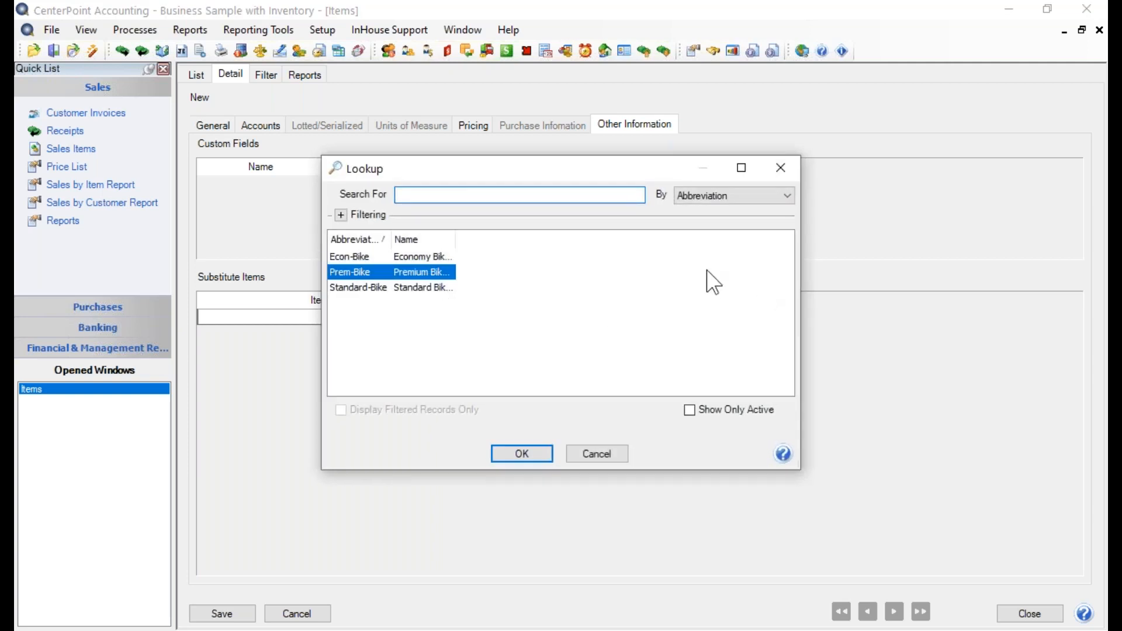
click(604, 451)
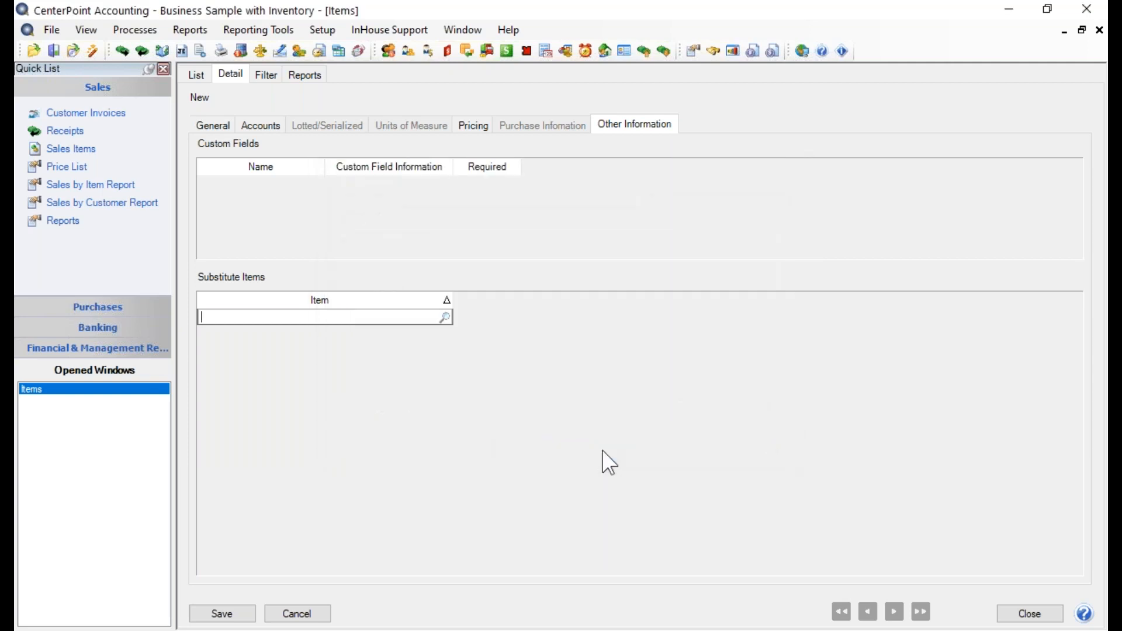
click(541, 497)
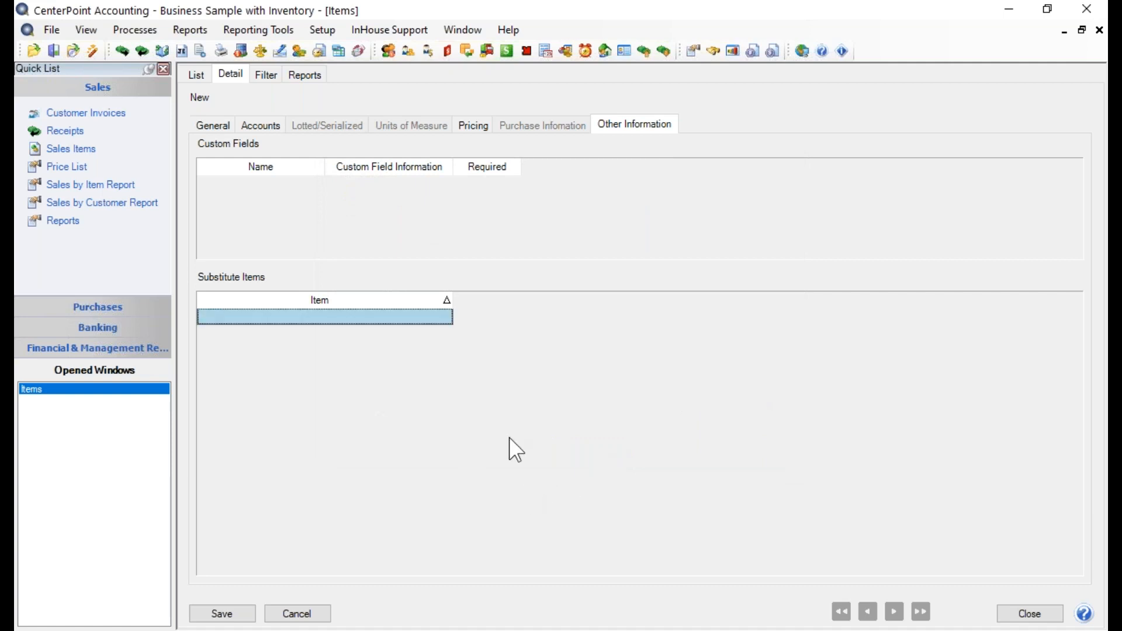
Save the new Child Half Day Ski Lesson service item
click(230, 614)
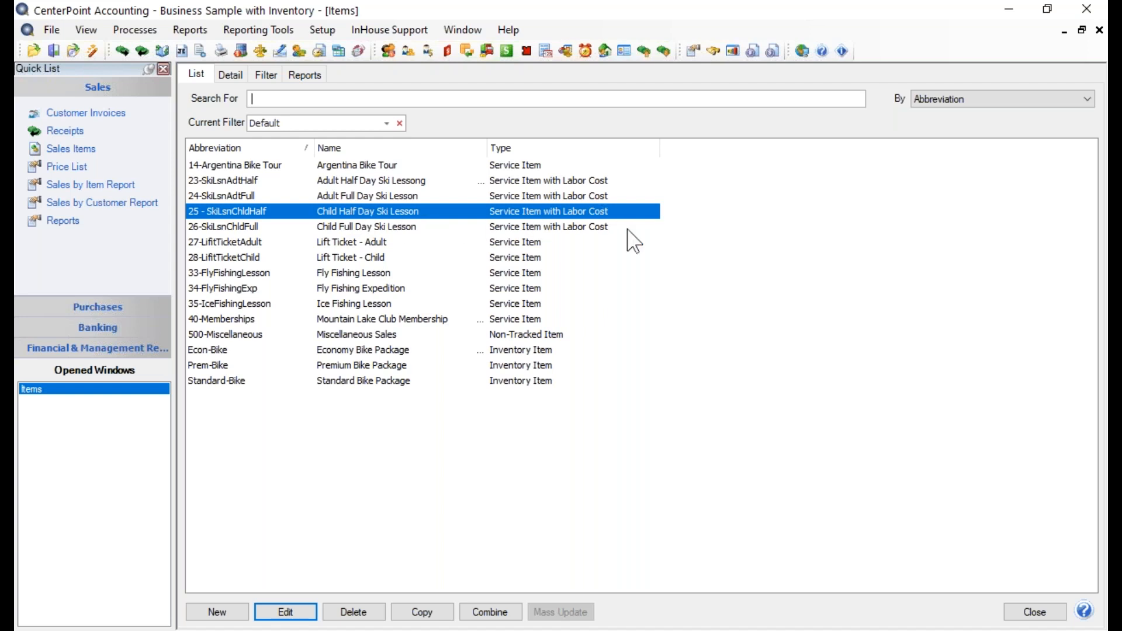
Start a customer invoice for the first customer in the lookup list and go through its header fields, accepting the defaults
click(87, 114)
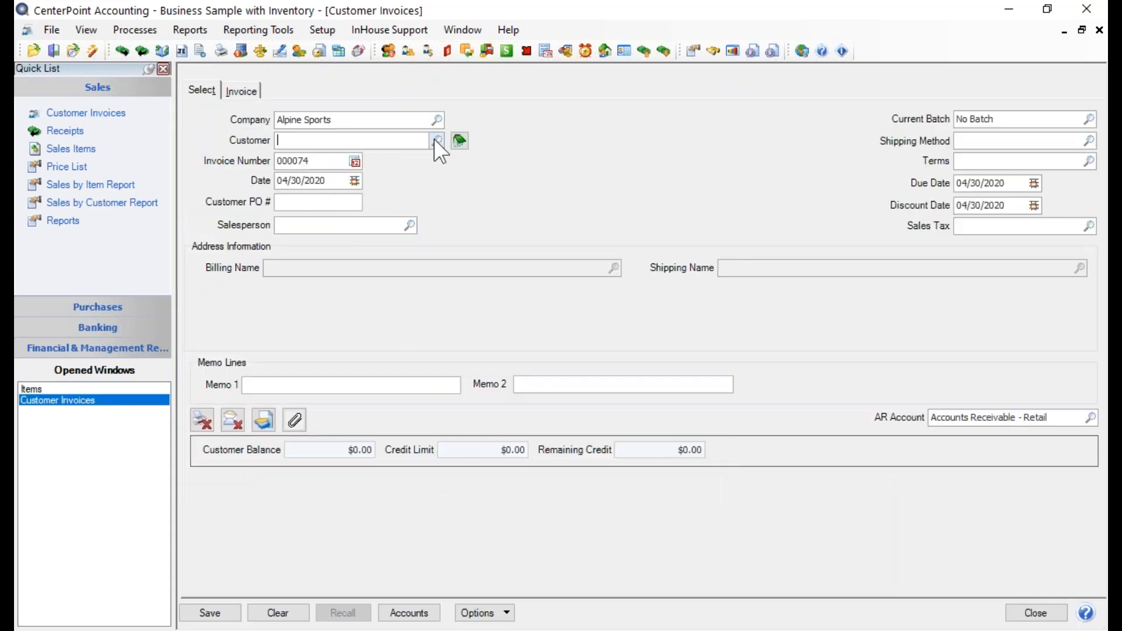
click(435, 140)
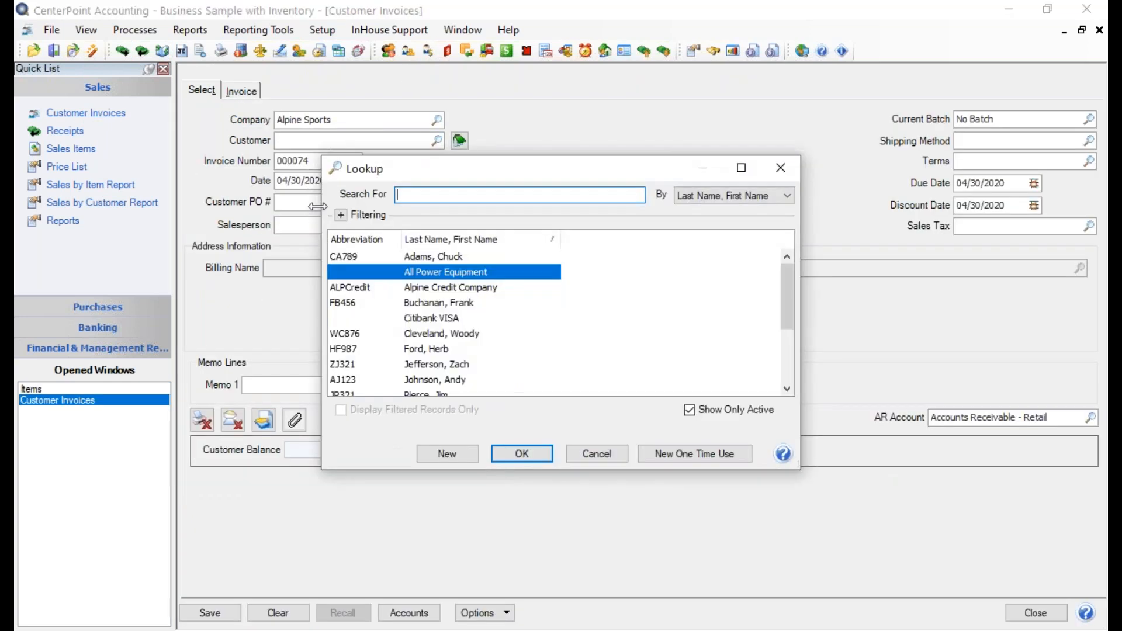
click(447, 260)
click(522, 453)
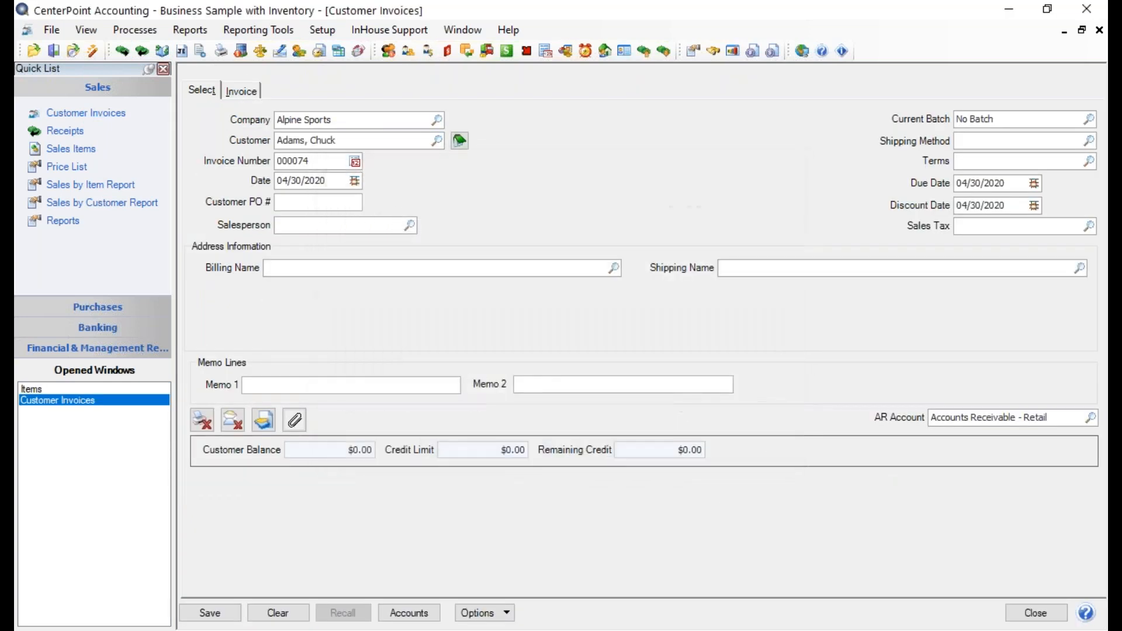
key(Tab)
key(Tab)
key(Tab)
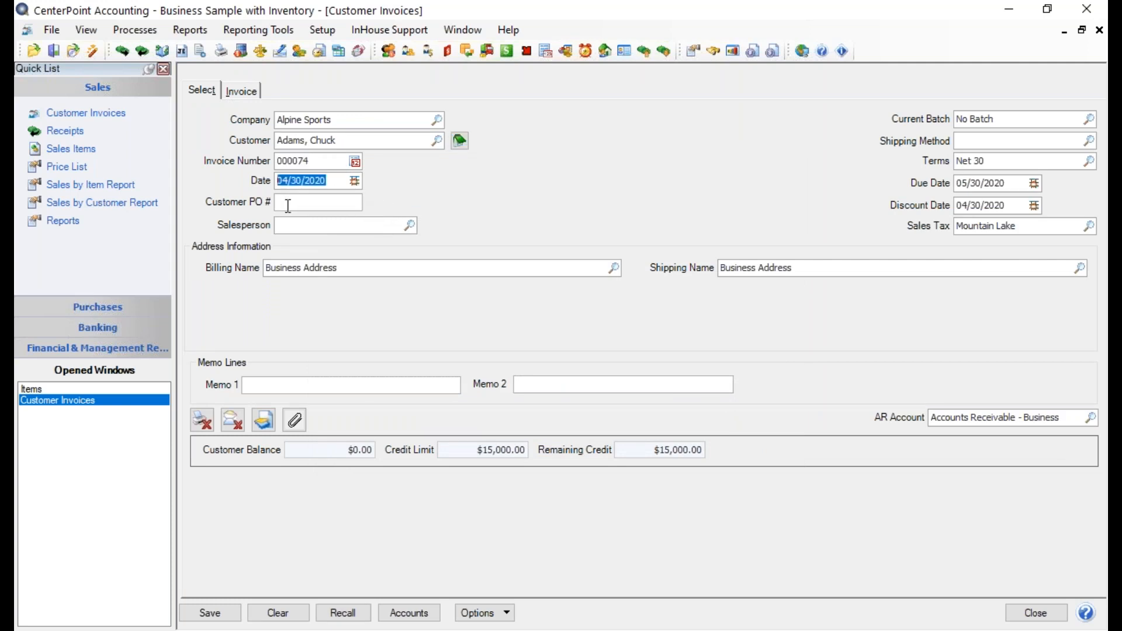
key(Tab)
key(Tab)
key(Tab)
key(Tab)
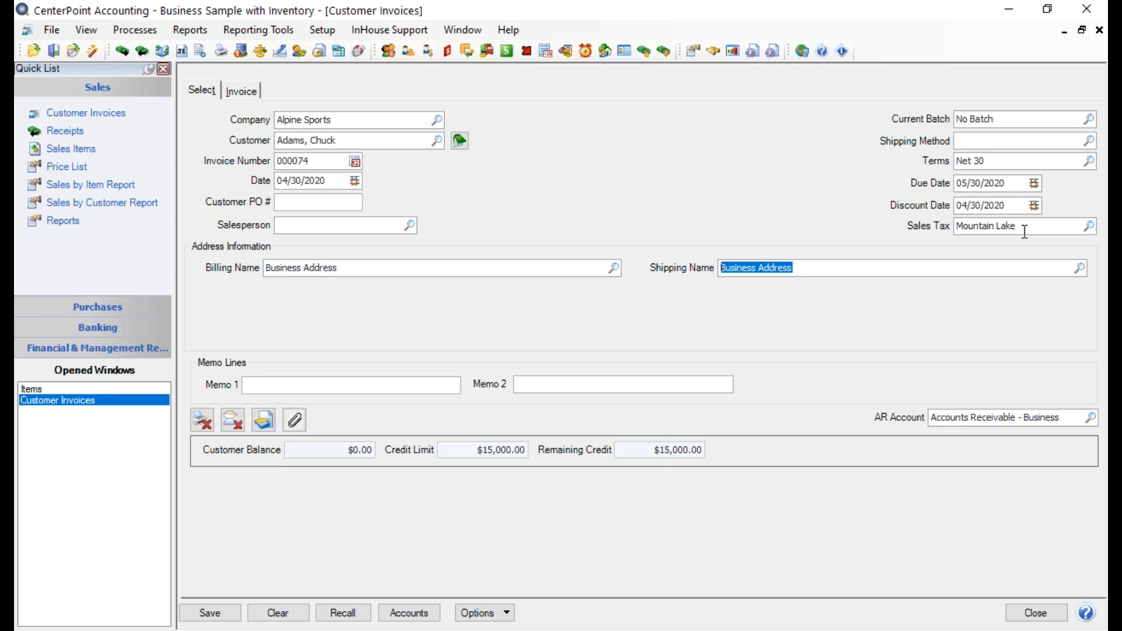
Add the Child Half Day Ski Lesson to the first invoice line by its item number 25
click(233, 90)
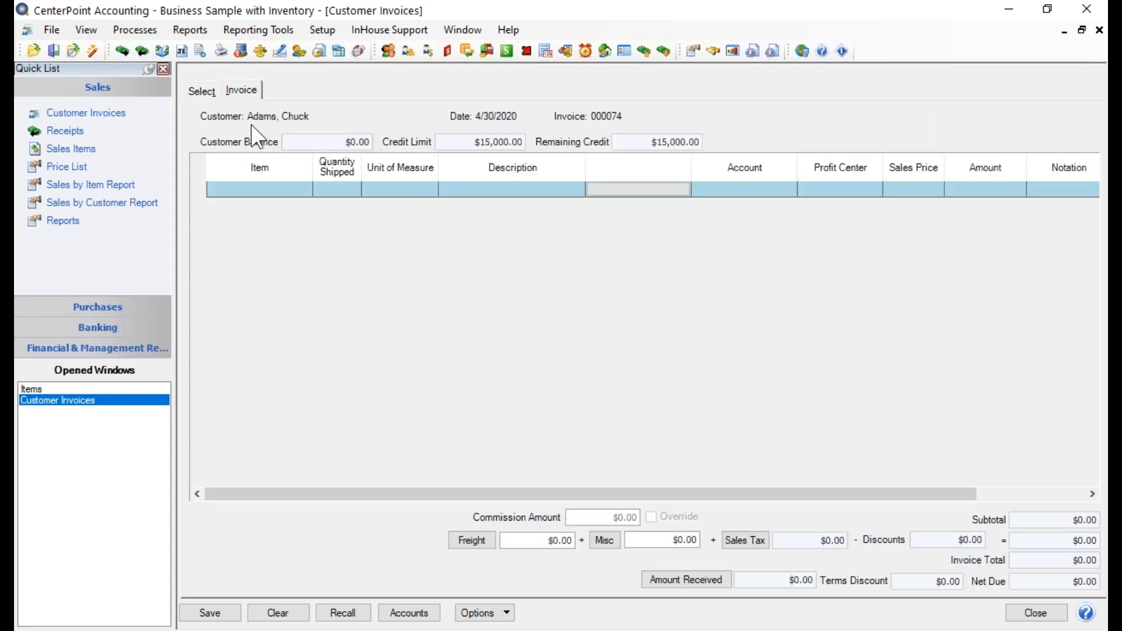
click(246, 194)
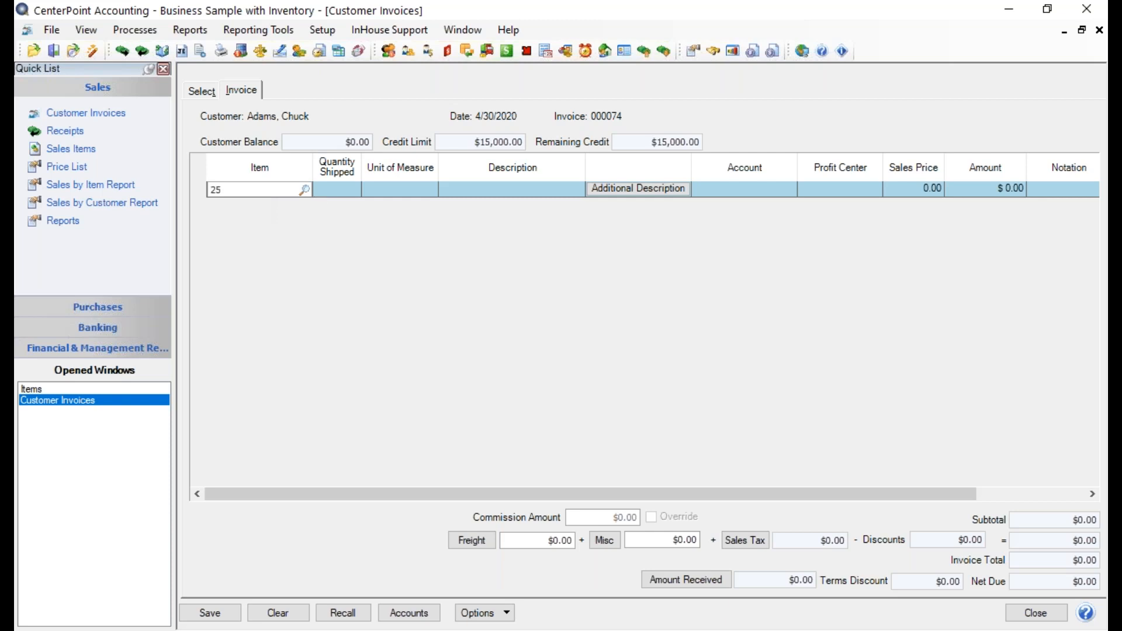
key(Tab)
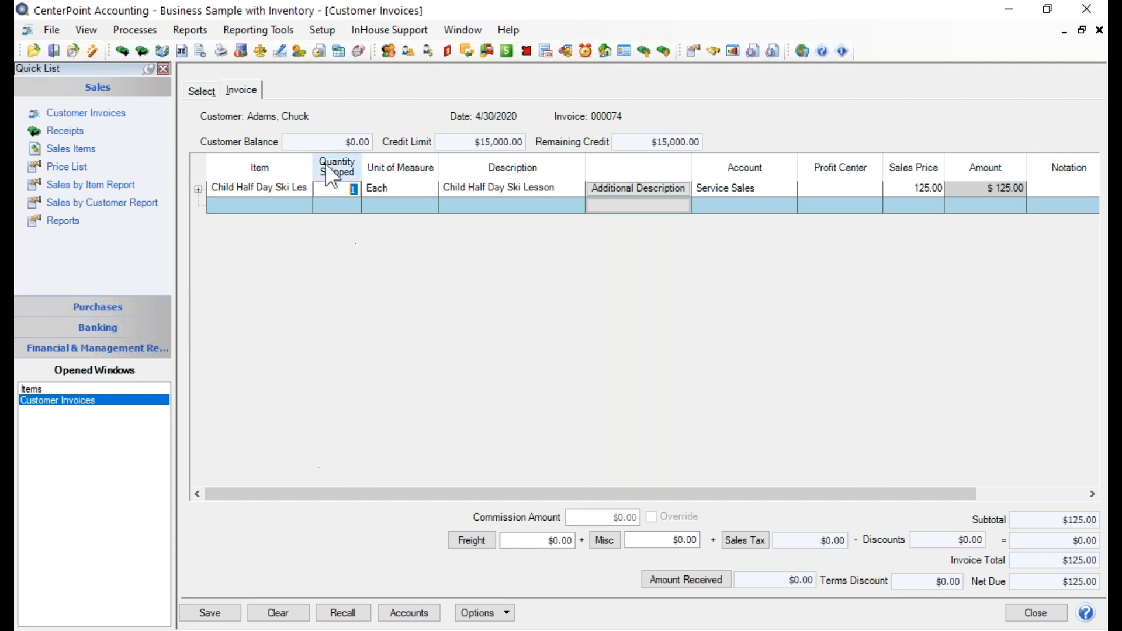
Check the invoice's sales tax setting and the ski lesson line's account debits and credits, and close the invoice without saving
click(206, 92)
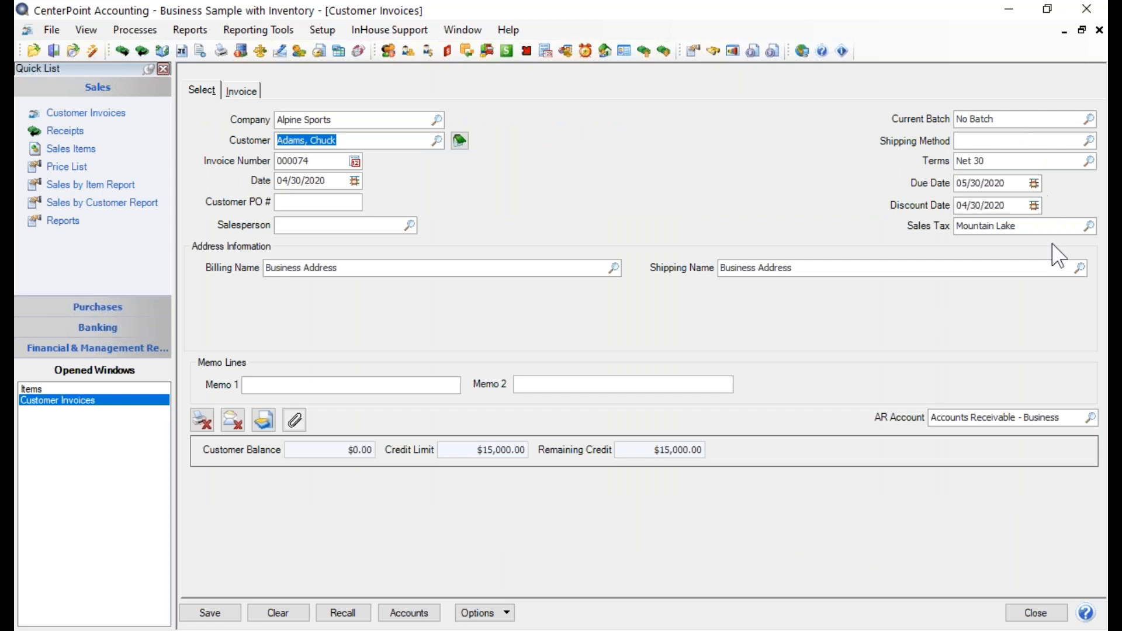
click(237, 92)
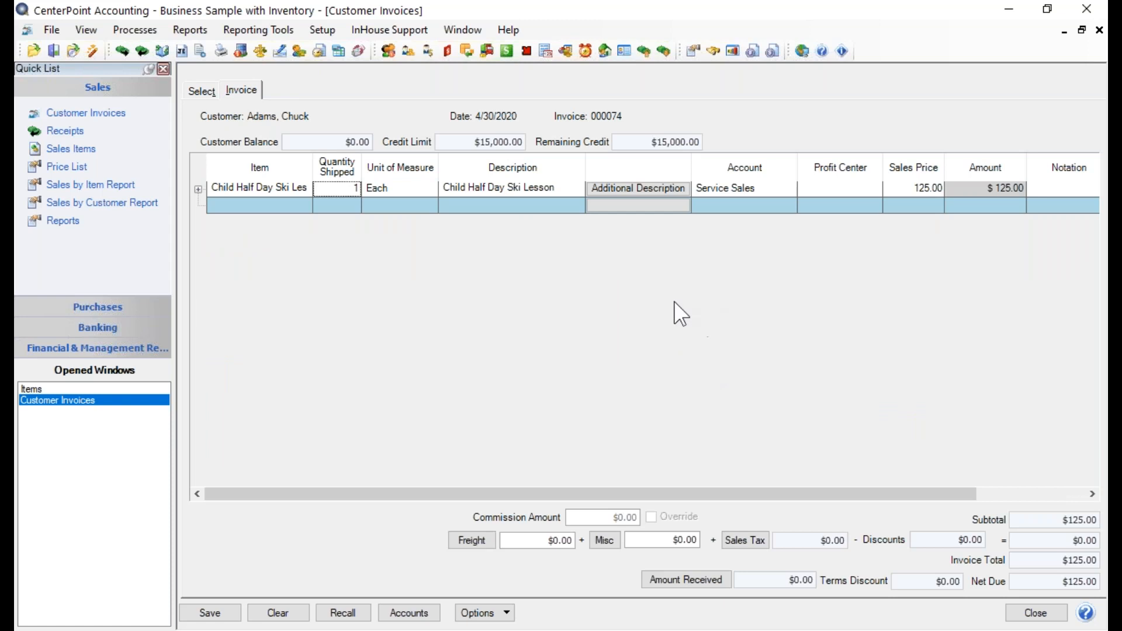
click(199, 189)
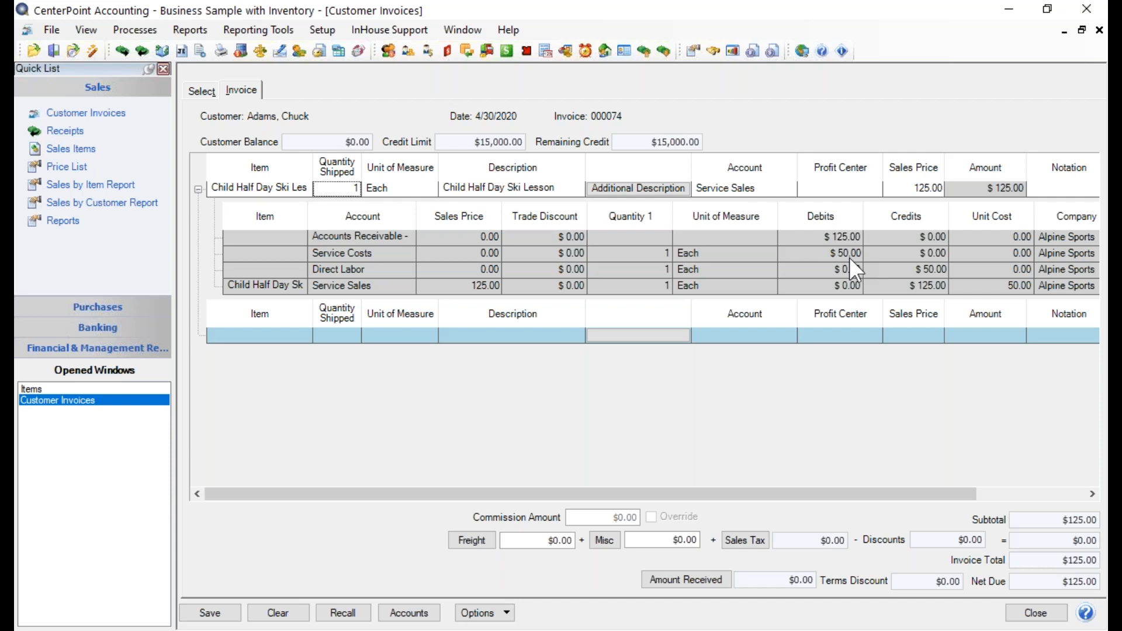
click(199, 189)
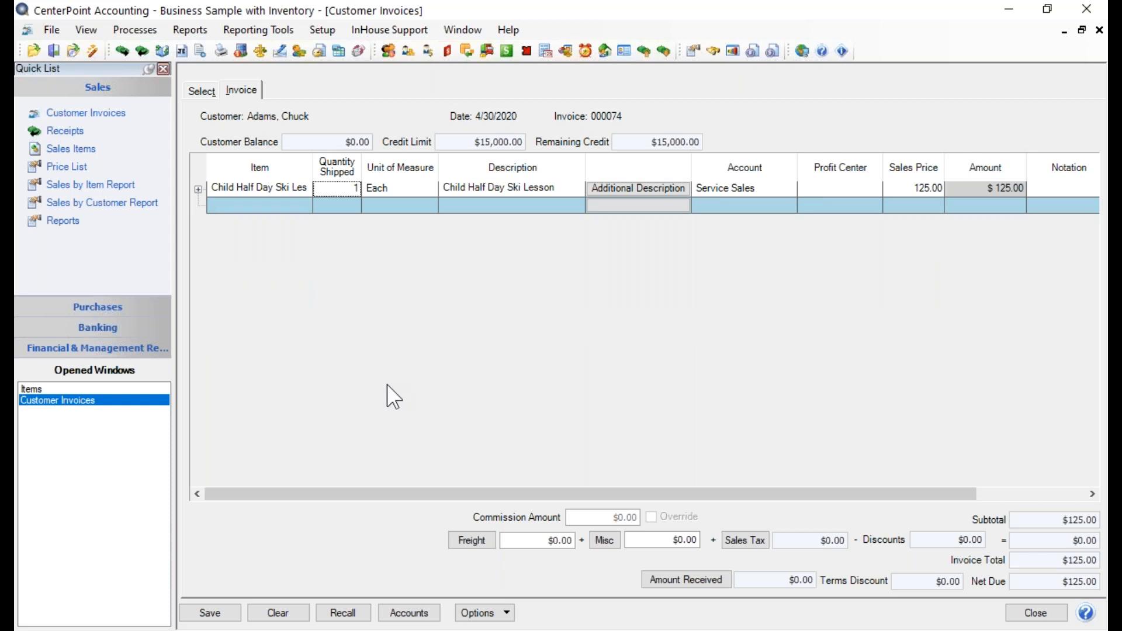
click(1042, 614)
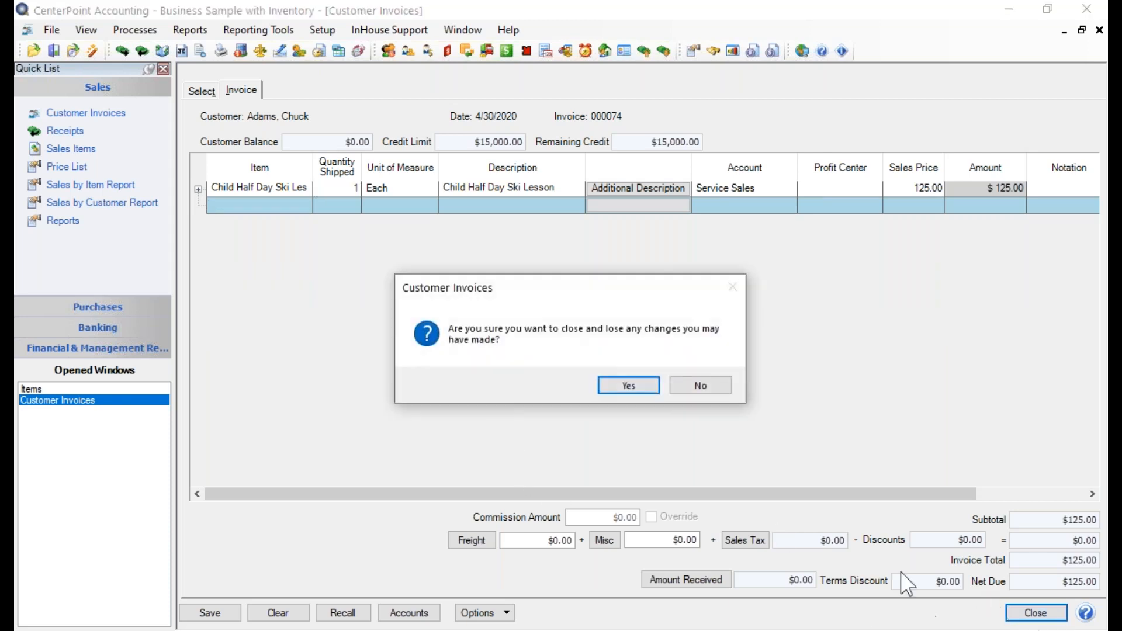
click(625, 386)
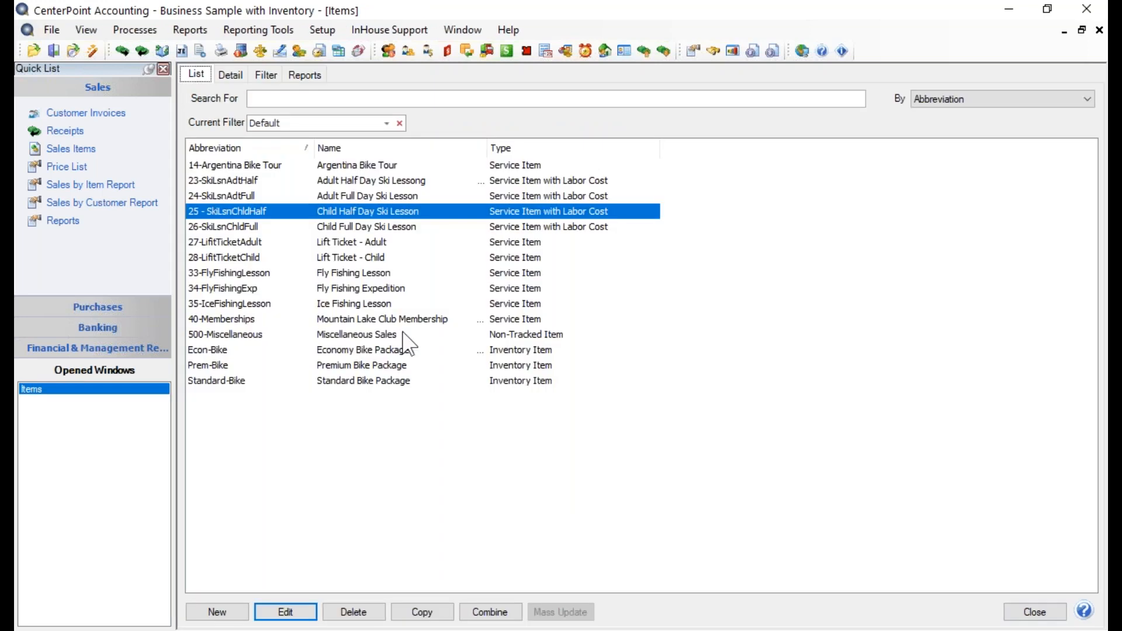